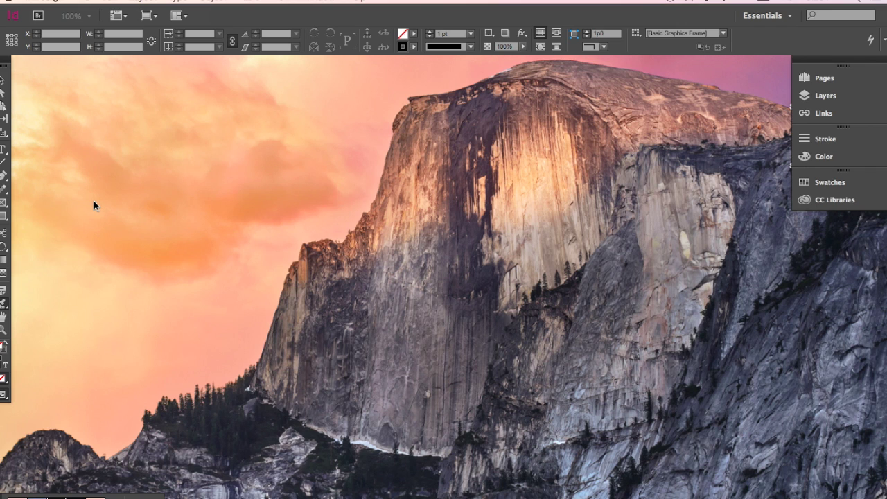
# - Create a new one-page Letter document in landscape orientation, 66p0 wide by 51p0 high
pyautogui.click(82, 2)
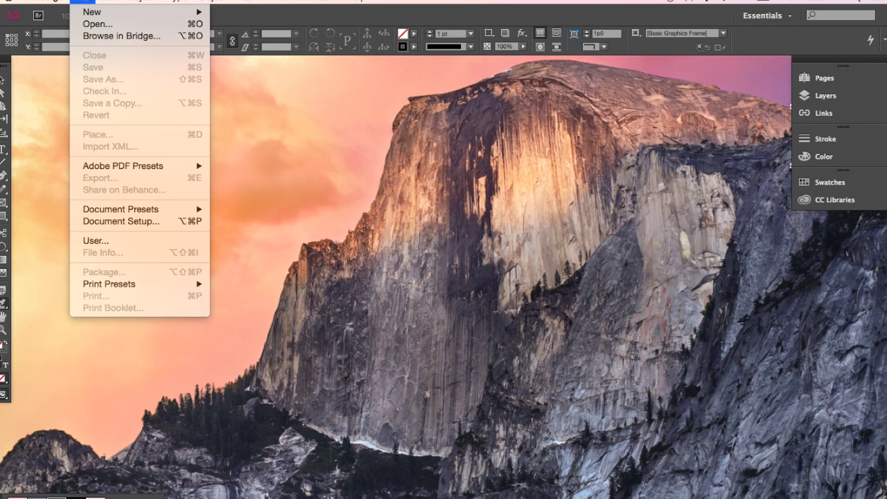
pyautogui.moveTo(86, 10)
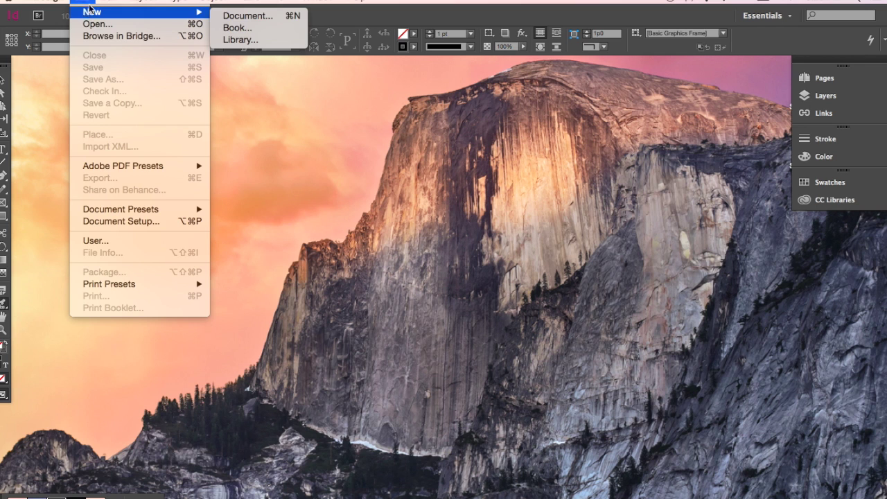
pyautogui.moveTo(129, 12)
pyautogui.click(232, 16)
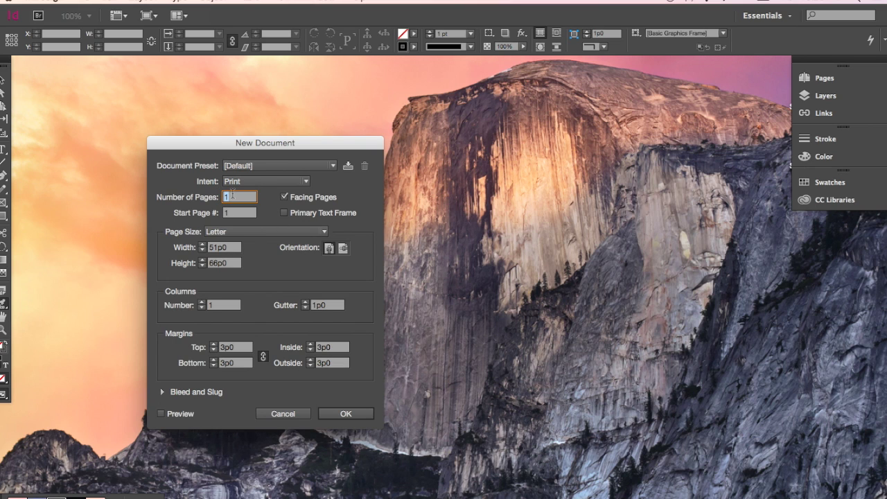
pyautogui.click(343, 250)
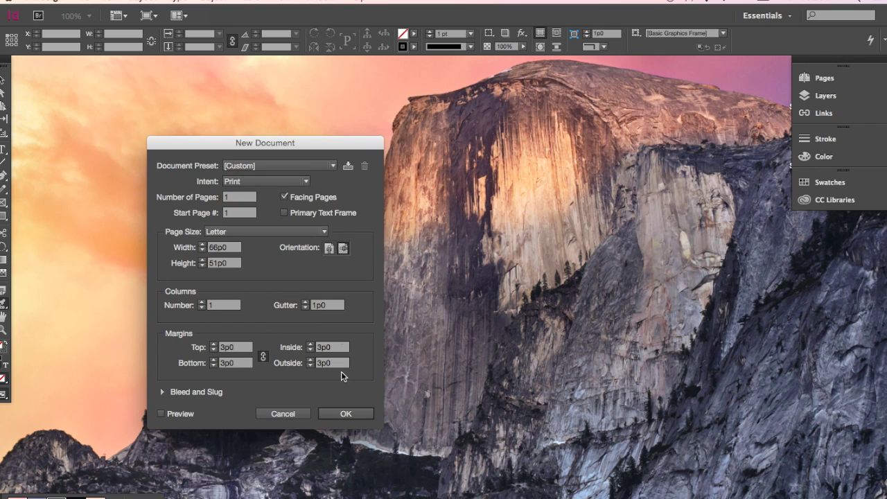
pyautogui.click(344, 415)
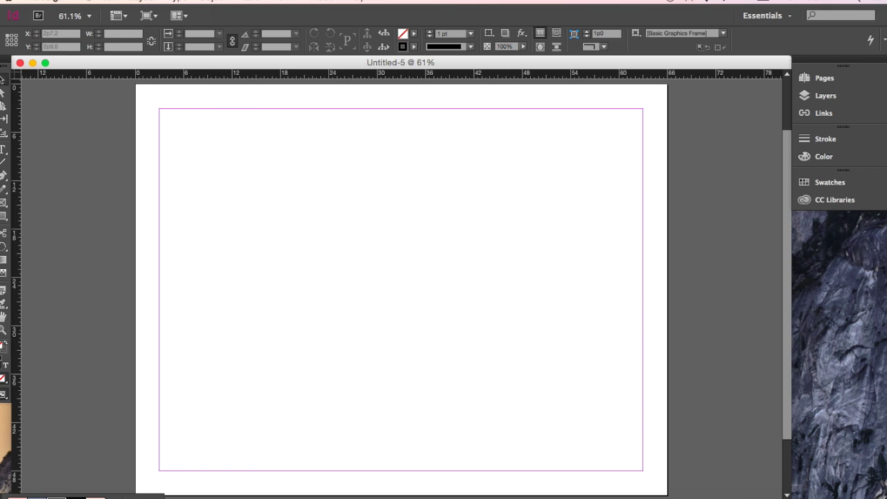
# - Load Mountain top.jpeg from Downloads with the Rectangle Frame tool and start dragging its frame
pyautogui.click(2, 202)
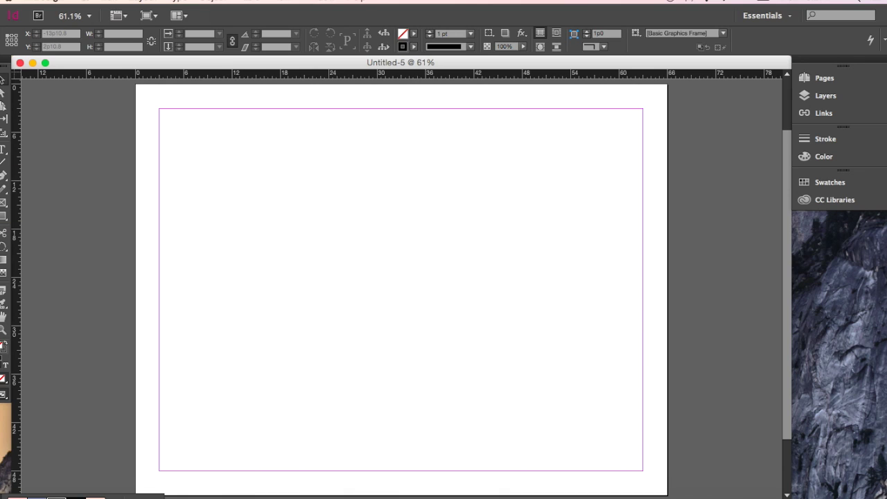
pyautogui.click(82, 2)
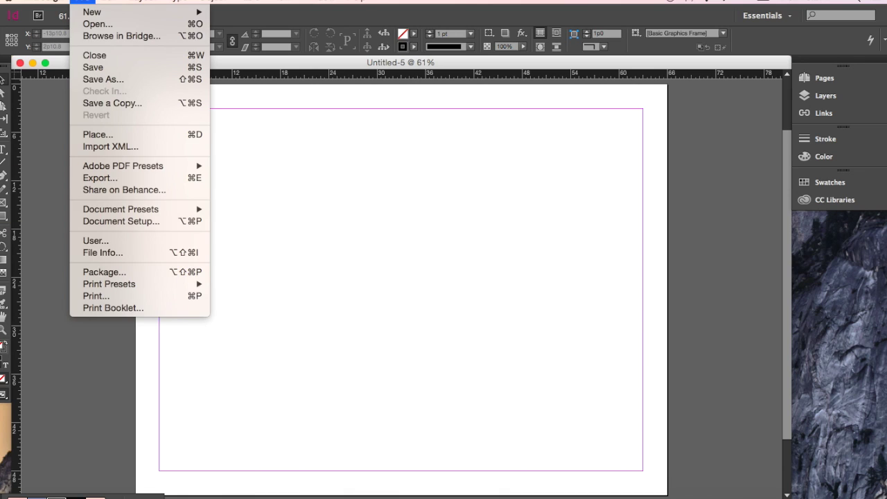
pyautogui.click(90, 135)
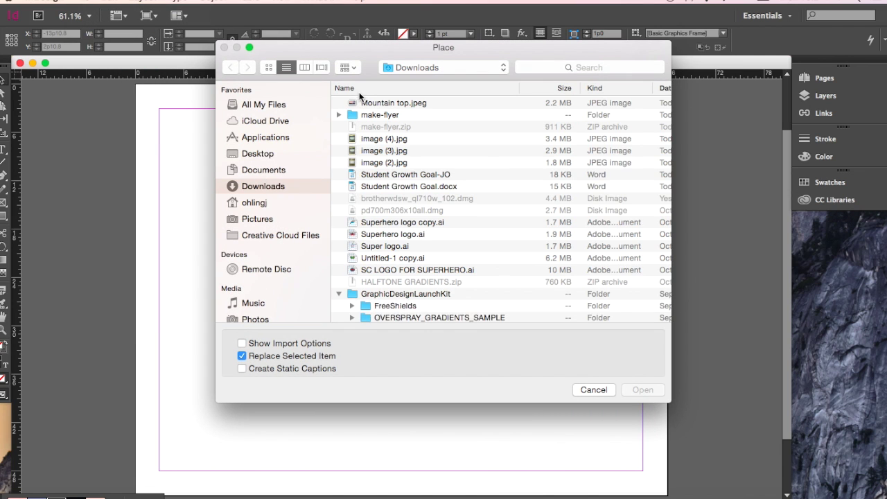
pyautogui.doubleClick(365, 103)
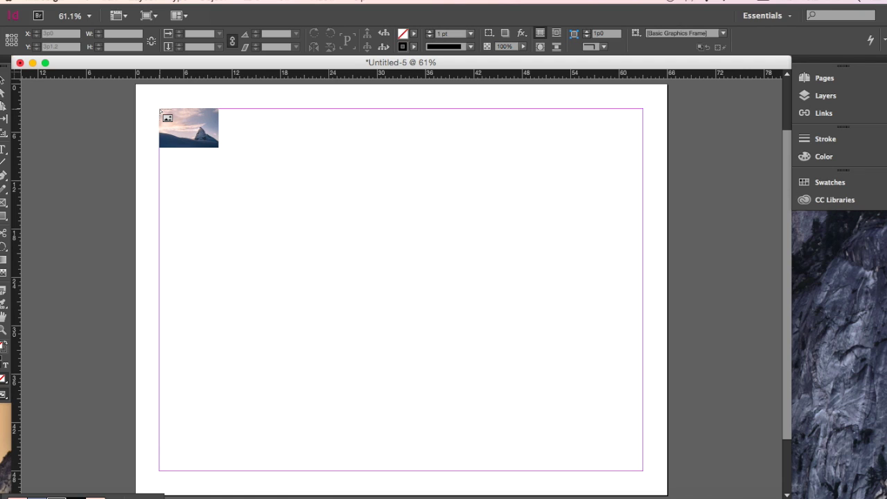
pyautogui.moveTo(160, 110); pyautogui.dragTo(644, 470)
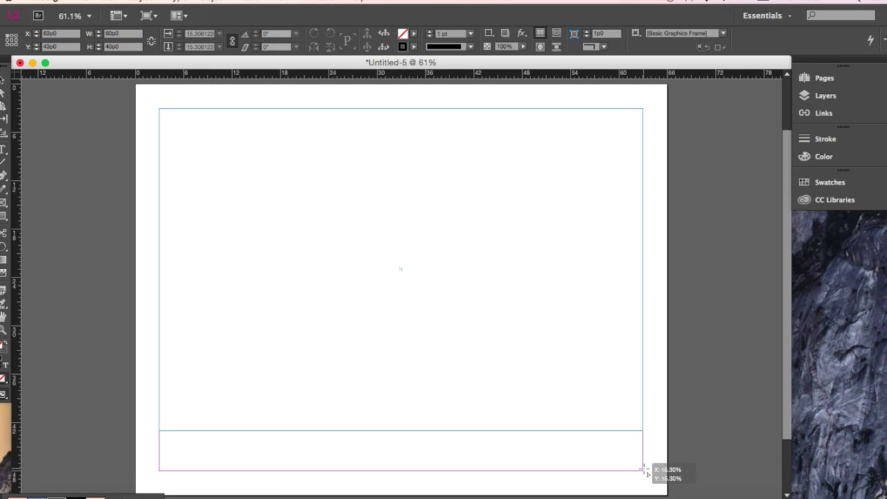
# - Place the mountain photo across the side margins and nudge the image lower within its frame
pyautogui.moveTo(643, 470); pyautogui.dragTo(644, 471)
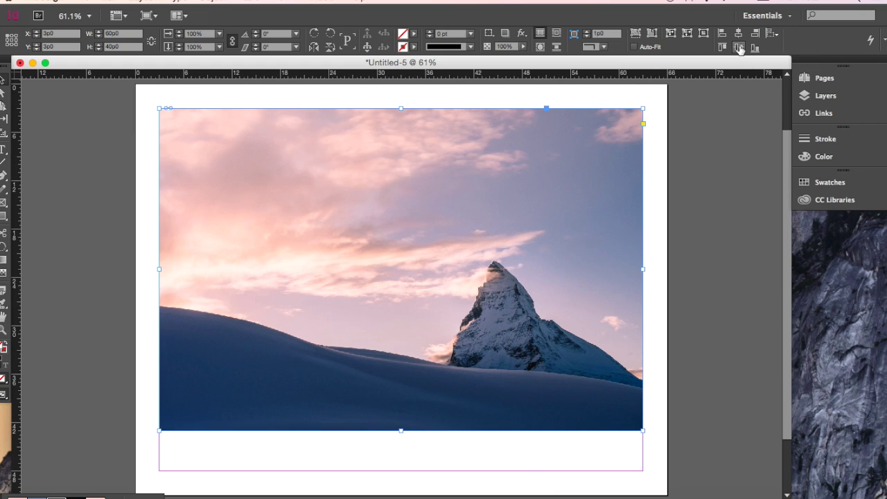
pyautogui.click(394, 267)
pyautogui.moveTo(392, 281); pyautogui.dragTo(393, 291)
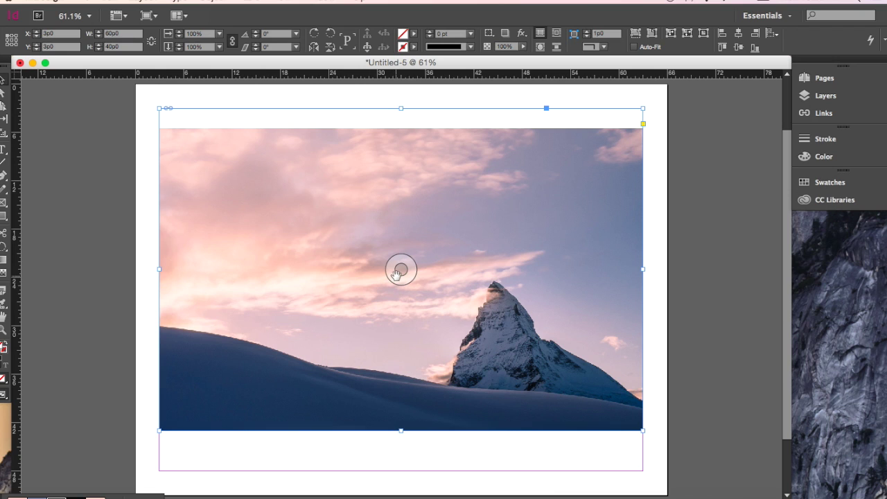
pyautogui.moveTo(396, 273); pyautogui.dragTo(394, 283)
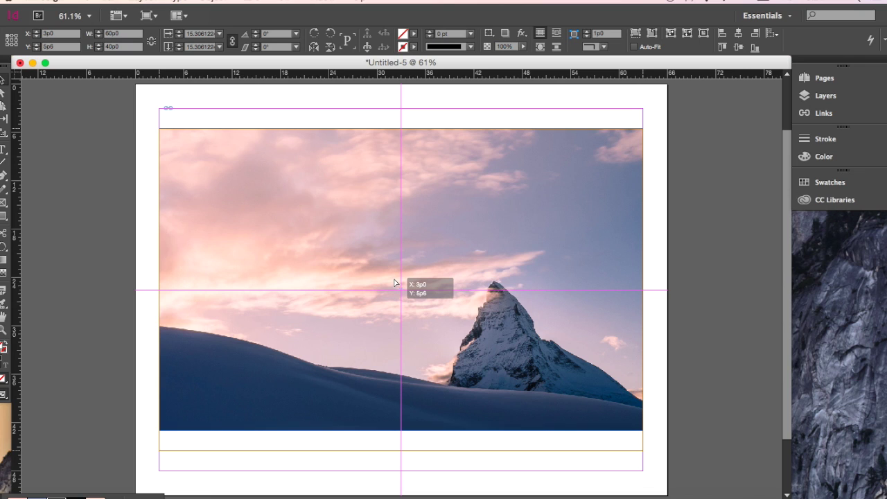
pyautogui.moveTo(394, 282); pyautogui.dragTo(393, 278)
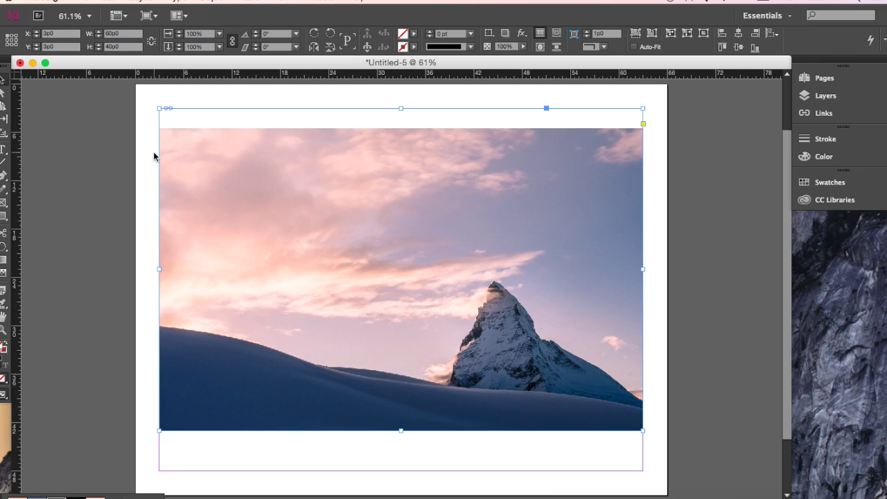
# - Draw a text frame over the upper-left sky and type 'Reach Your Potential'
pyautogui.click(3, 150)
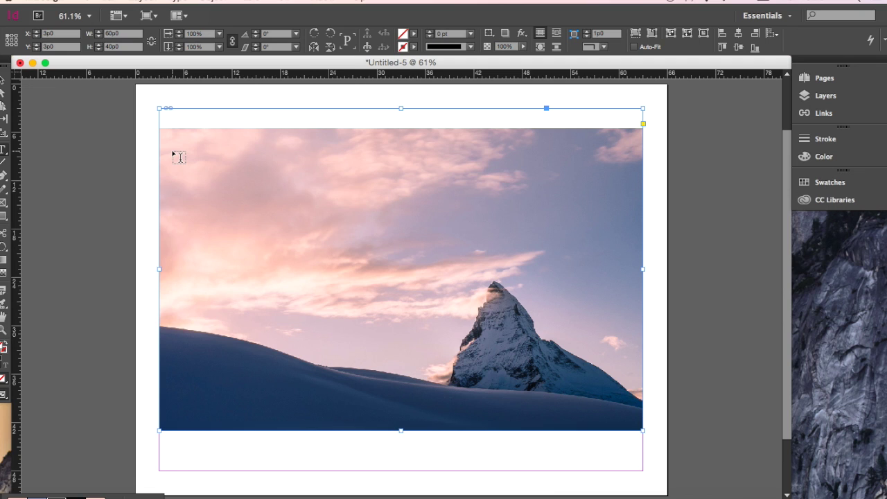
pyautogui.click(4, 152)
pyautogui.moveTo(210, 173); pyautogui.dragTo(452, 224)
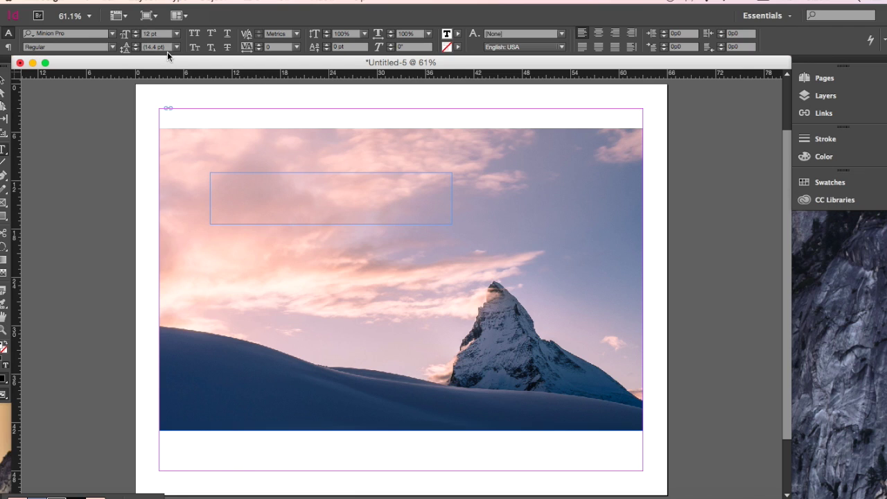
pyautogui.write('Reach Your Potential')
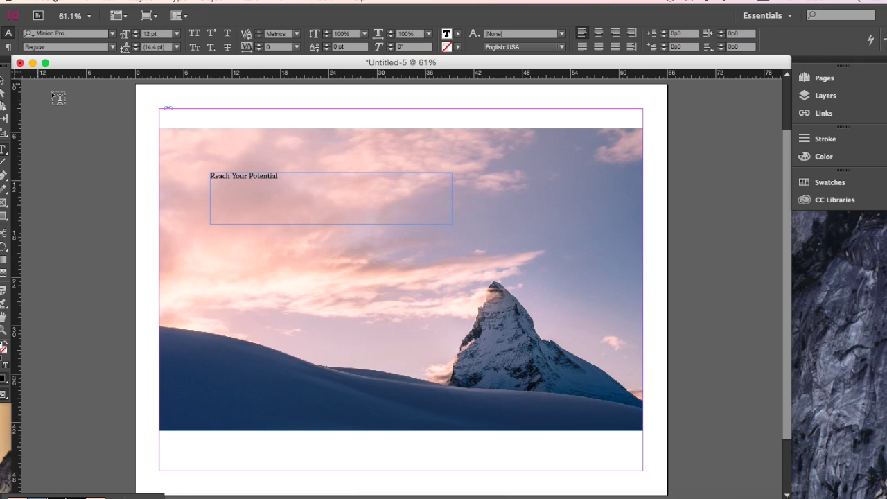
# - Select the 'Reach Your Potential' line and step its font size up to 43 pt
pyautogui.tripleClick(267, 176)
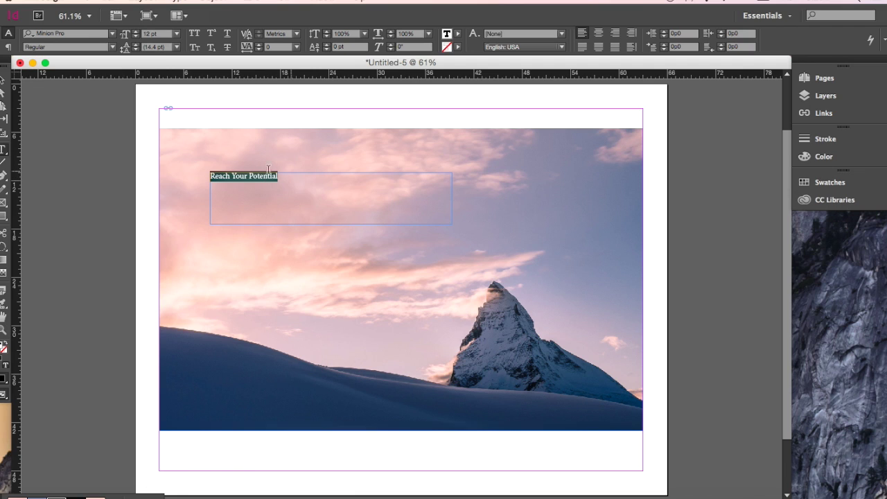
pyautogui.click(136, 32)
pyautogui.click(136, 32)
pyautogui.click(137, 32)
pyautogui.click(136, 31)
pyautogui.click(136, 32)
pyautogui.click(136, 32)
pyautogui.click(136, 31)
pyautogui.click(137, 32)
pyautogui.click(137, 32)
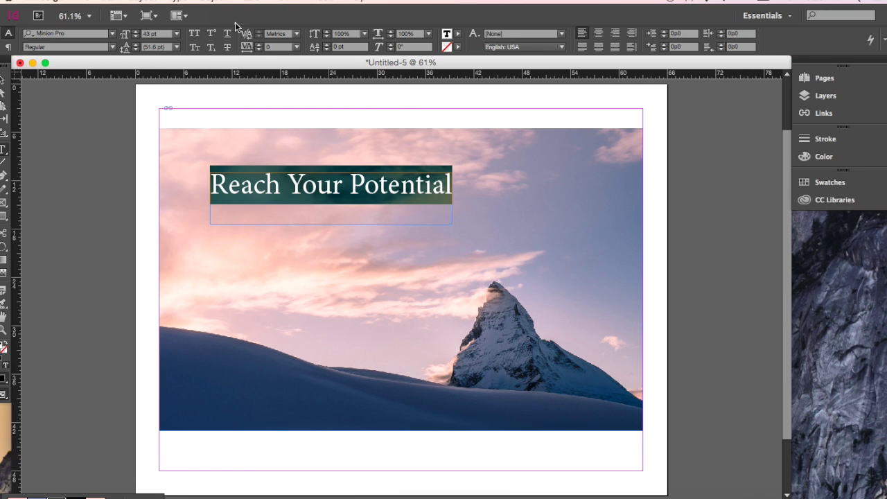
pyautogui.click(259, 50)
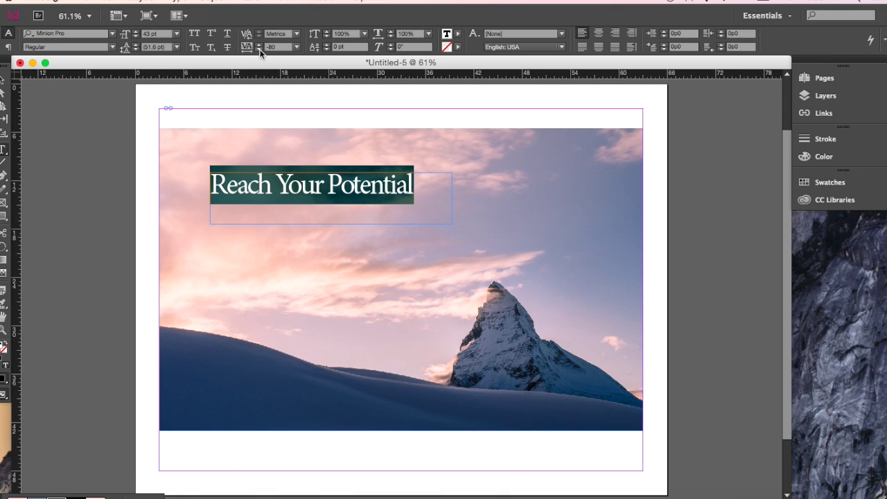
pyautogui.click(259, 50)
pyautogui.click(259, 50)
pyautogui.click(259, 50)
pyautogui.click(259, 50)
pyautogui.click(260, 50)
pyautogui.click(259, 50)
pyautogui.click(260, 50)
pyautogui.click(259, 50)
pyautogui.click(259, 50)
pyautogui.click(260, 50)
pyautogui.click(259, 50)
pyautogui.click(260, 50)
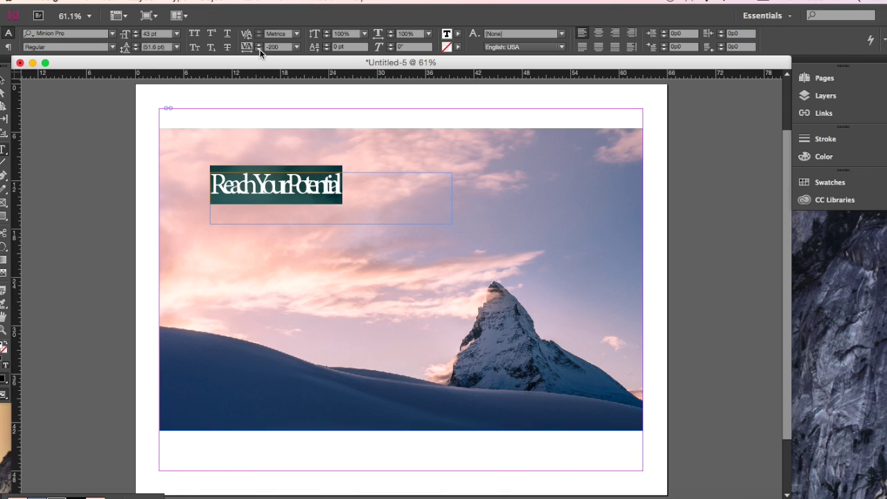
pyautogui.click(259, 49)
pyautogui.click(259, 50)
pyautogui.click(260, 50)
pyautogui.click(259, 50)
pyautogui.click(260, 50)
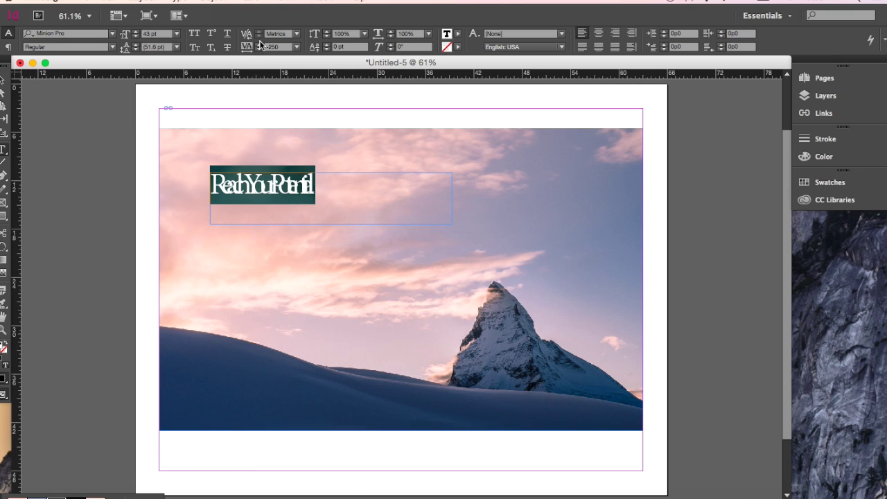
pyautogui.click(259, 44)
pyautogui.click(259, 45)
pyautogui.click(259, 44)
pyautogui.click(259, 45)
pyautogui.click(259, 44)
pyautogui.click(259, 44)
pyautogui.click(259, 45)
pyautogui.click(259, 45)
pyautogui.click(259, 45)
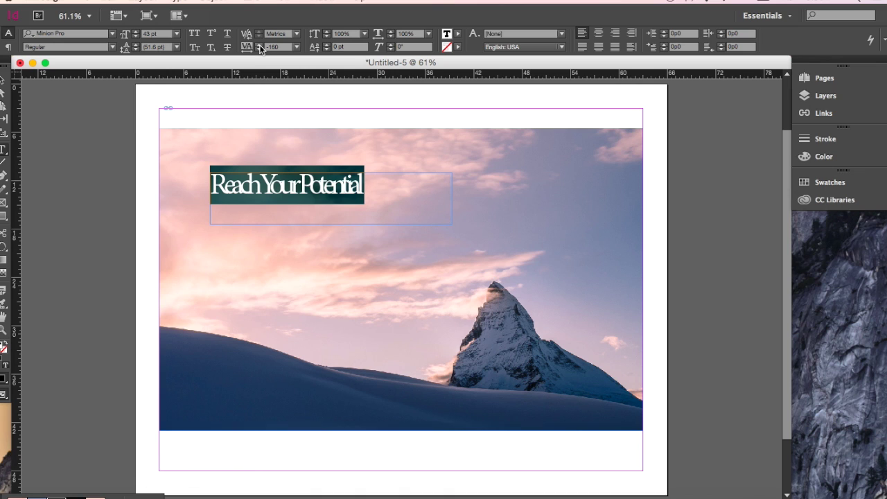
pyautogui.moveTo(259, 45); pyautogui.dragTo(259, 44)
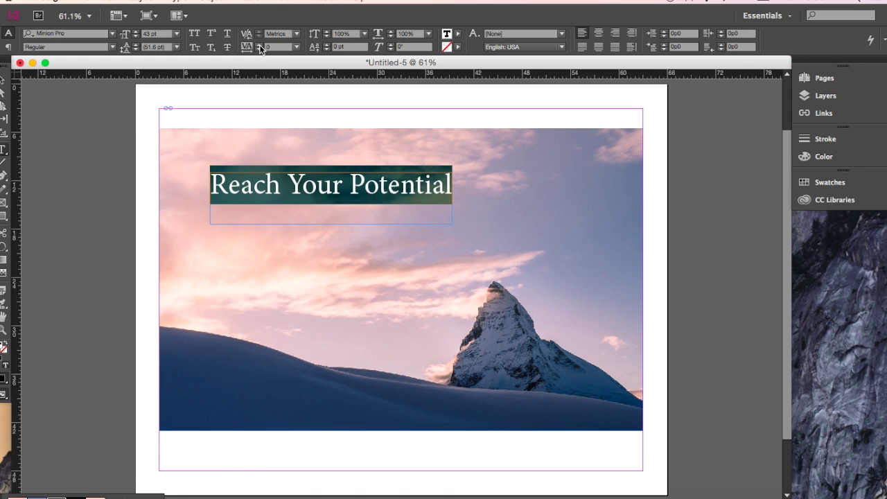
# - Reset the headline's vertical scale to 100% after trying taller values, then apply a -15 pt baseline shift
pyautogui.click(327, 31)
pyautogui.click(326, 31)
pyautogui.click(327, 31)
pyautogui.click(328, 31)
pyautogui.click(327, 31)
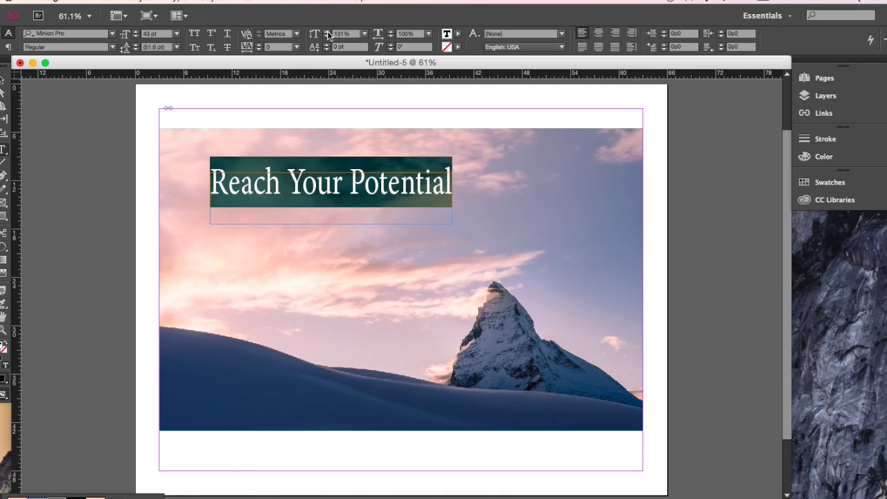
pyautogui.click(327, 32)
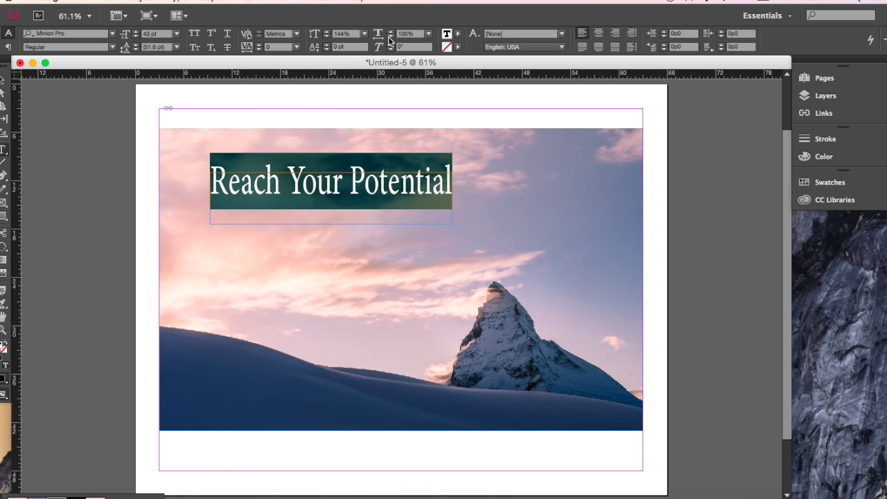
pyautogui.click(365, 34)
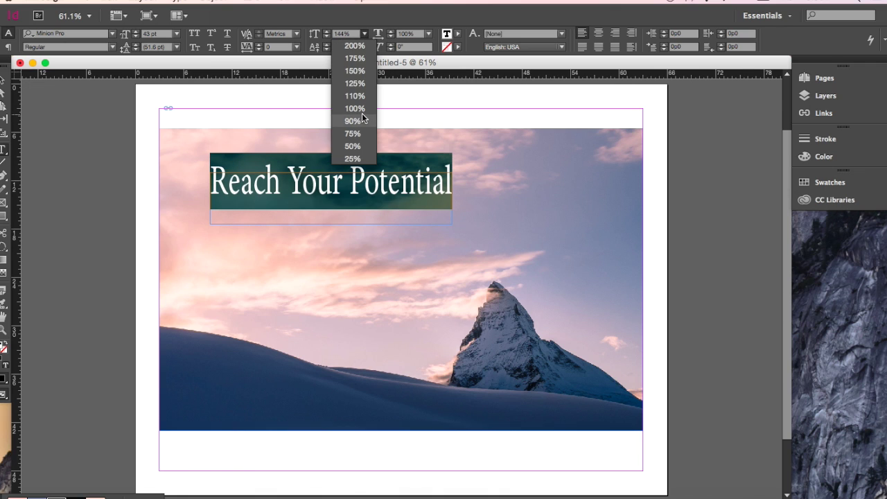
pyautogui.click(363, 110)
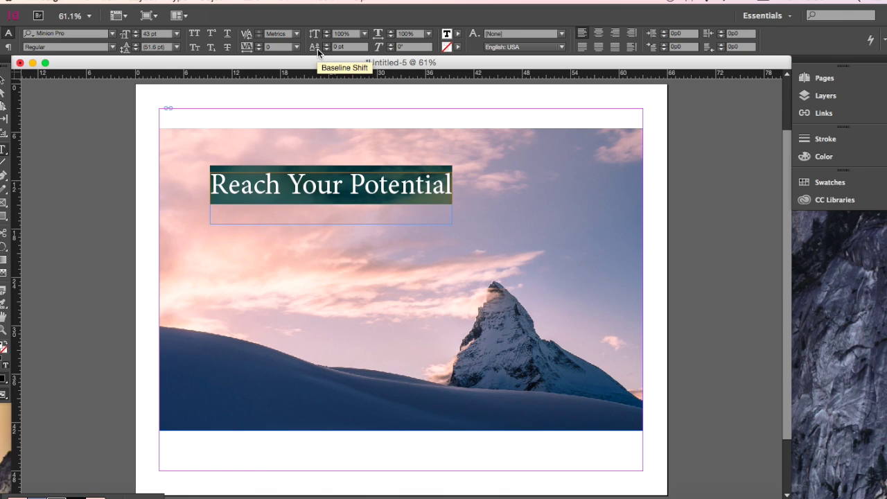
pyautogui.click(326, 48)
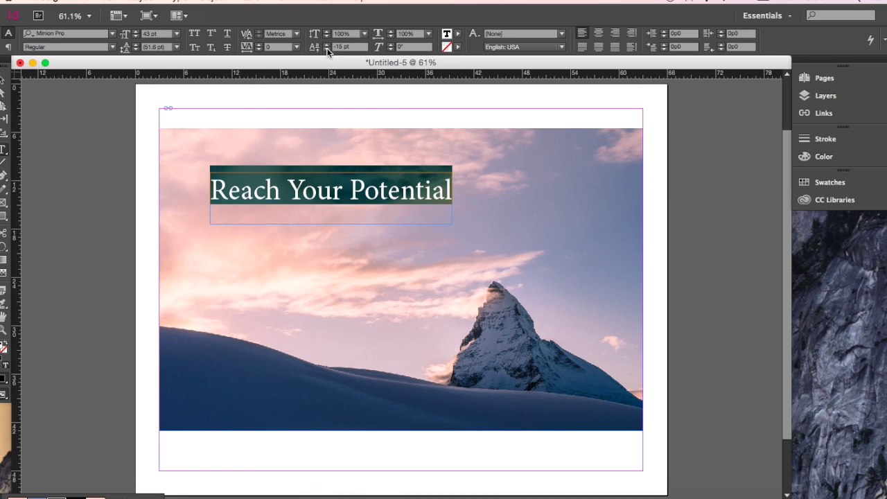
pyautogui.click(326, 49)
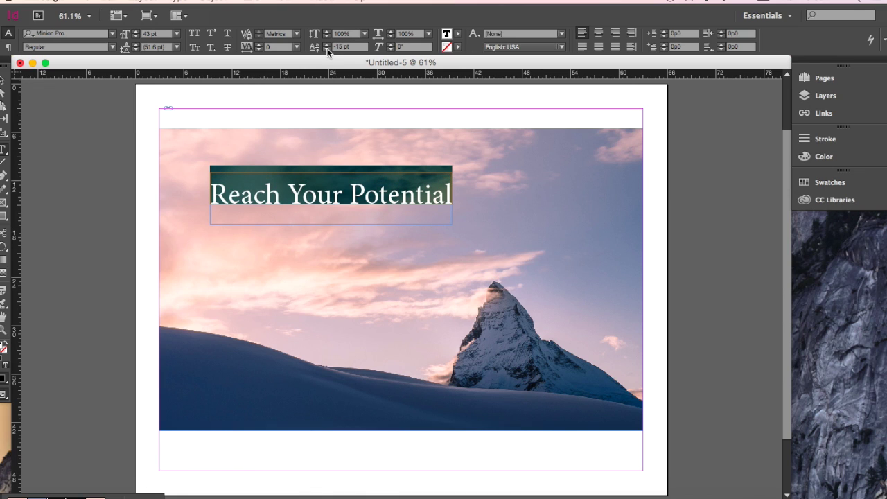
pyautogui.click(327, 43)
pyautogui.click(327, 44)
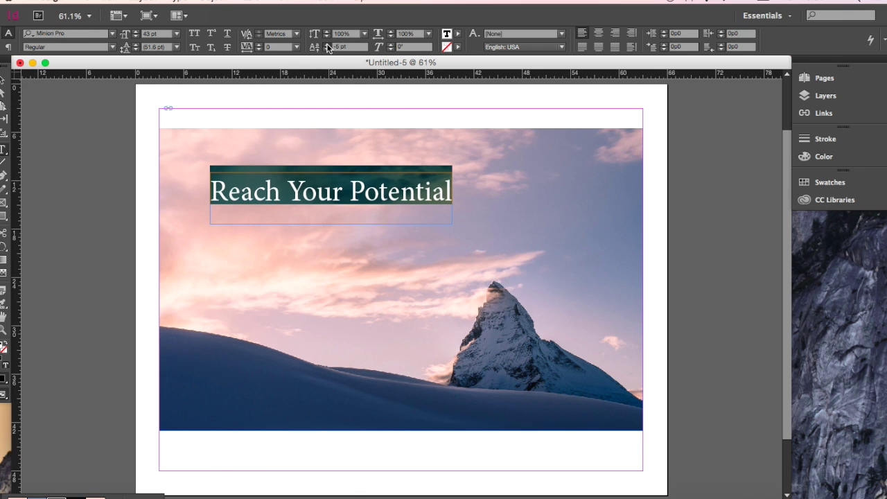
pyautogui.click(391, 34)
pyautogui.click(390, 32)
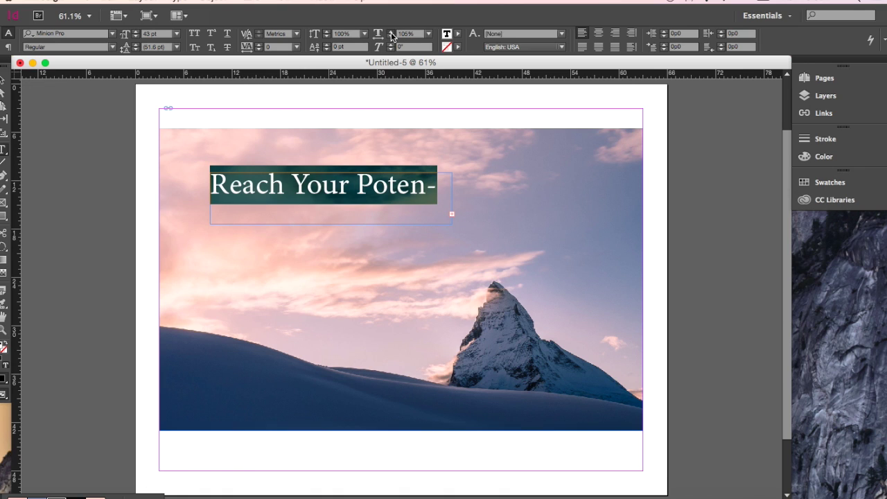
pyautogui.click(391, 31)
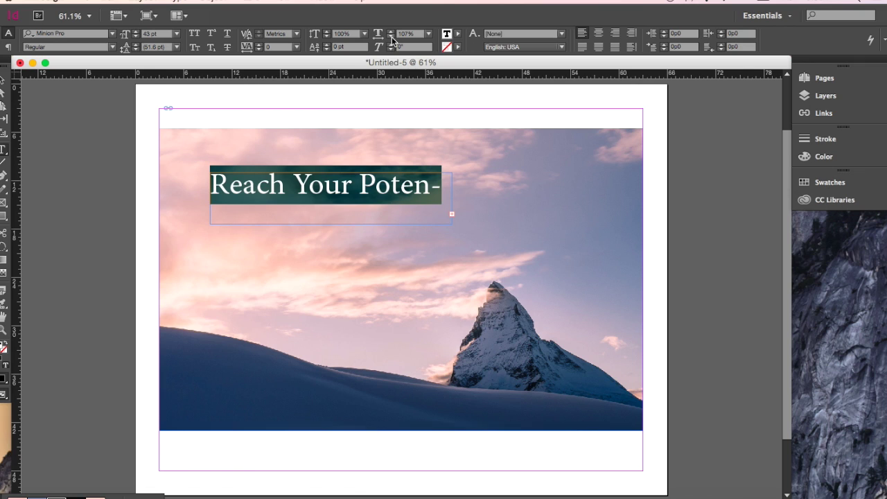
pyautogui.click(391, 37)
pyautogui.click(391, 37)
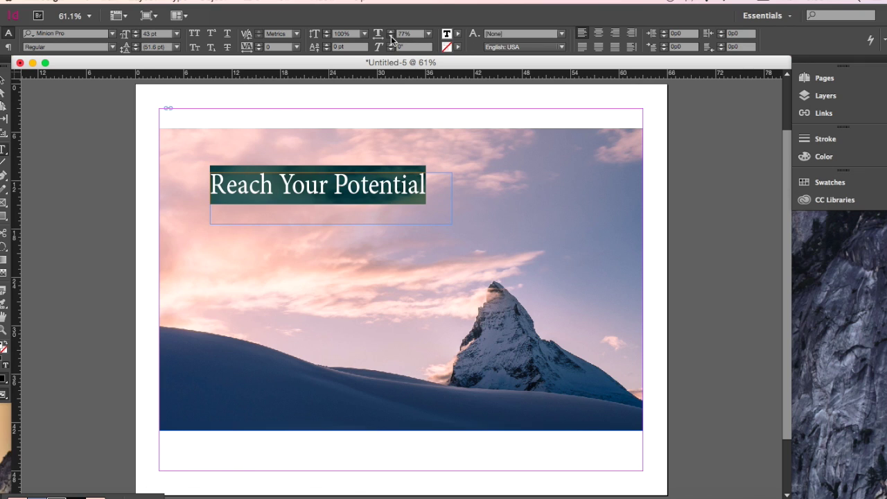
pyautogui.click(391, 36)
pyautogui.click(391, 36)
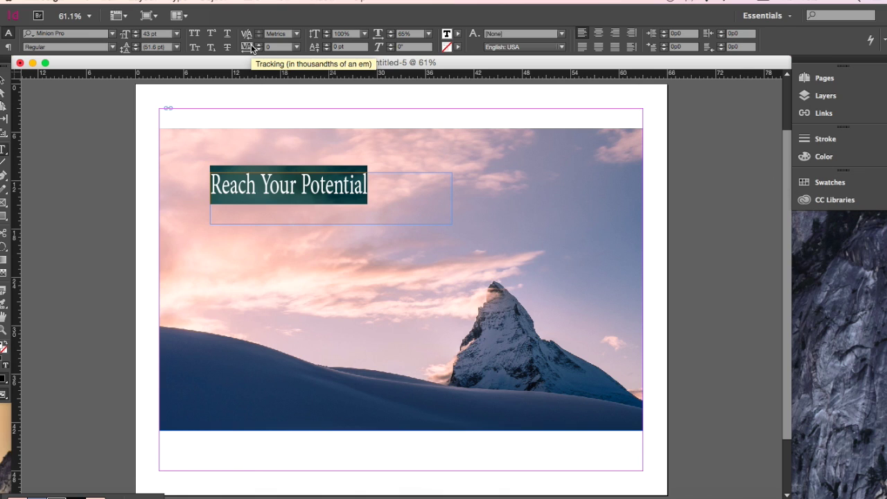
pyautogui.click(390, 37)
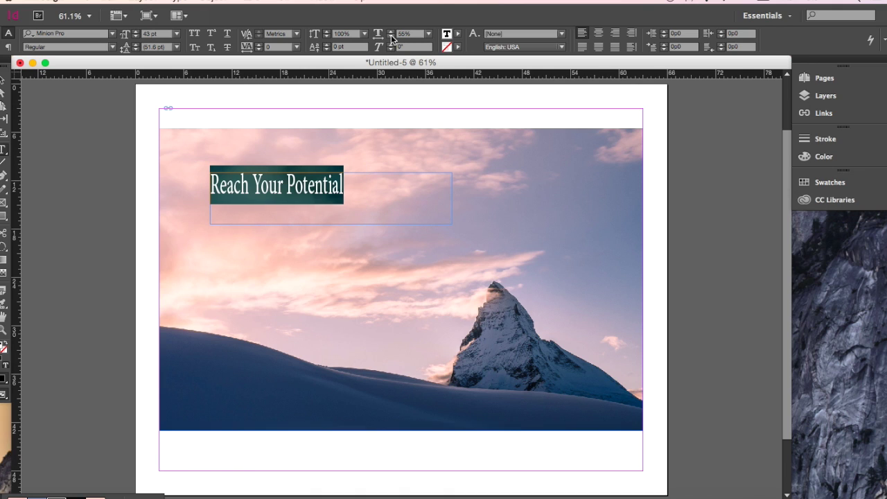
pyautogui.click(429, 34)
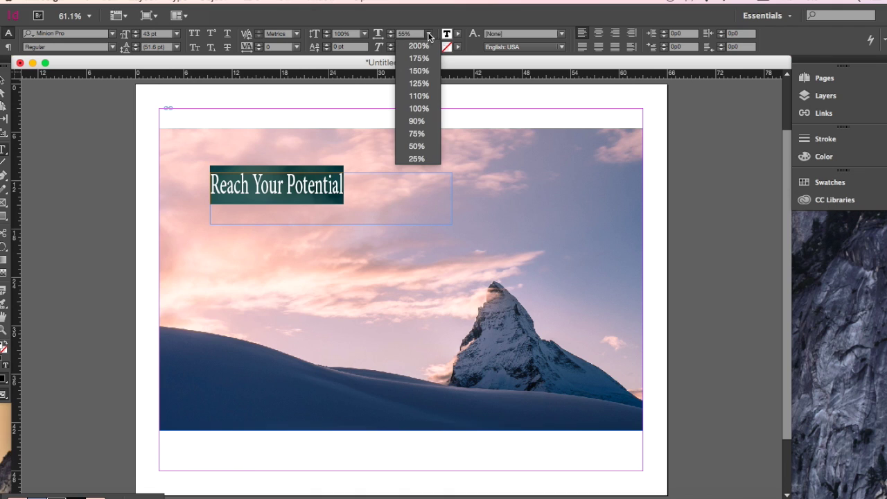
pyautogui.click(419, 109)
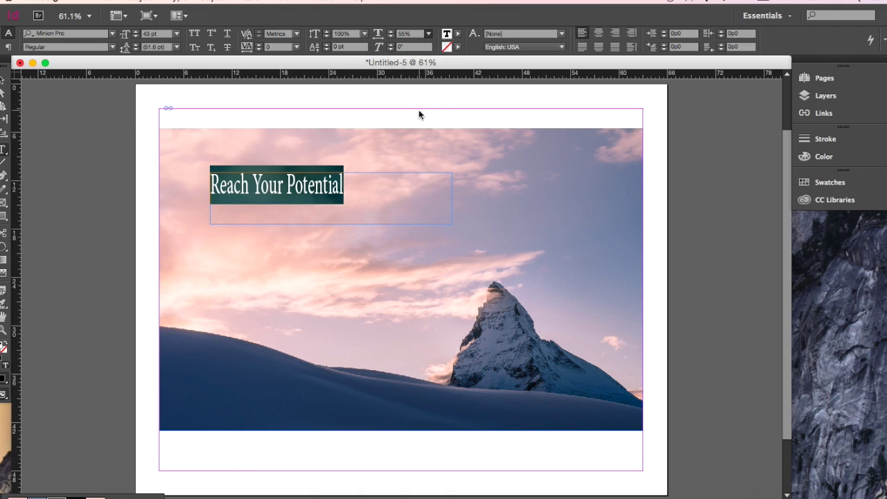
# - Set the headline's skew back to 0 after testing slants, and center-align it
pyautogui.click(389, 44)
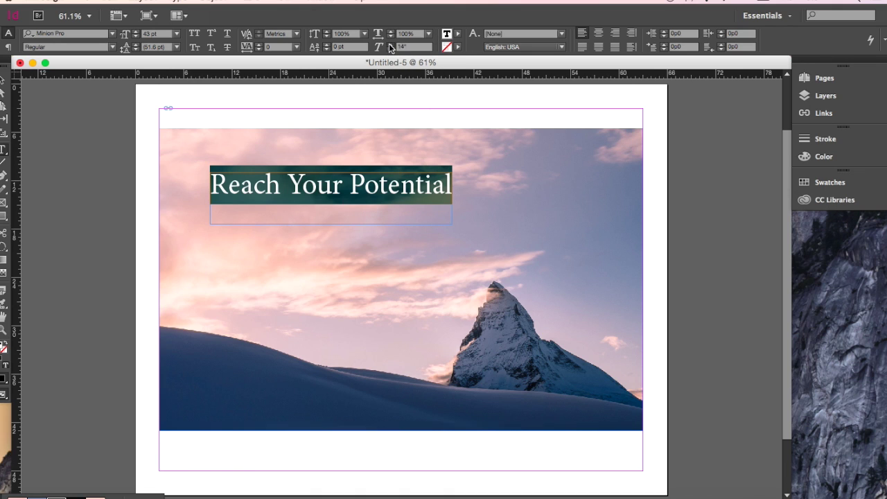
pyautogui.click(388, 43)
pyautogui.click(389, 45)
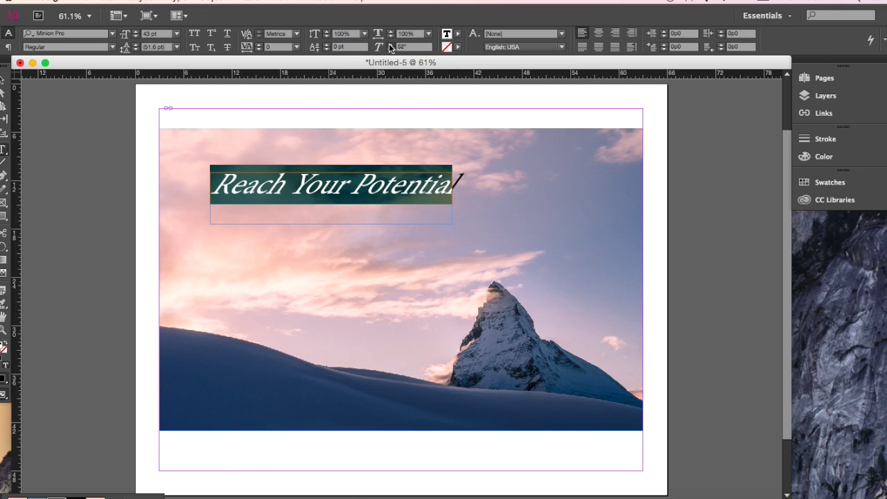
pyautogui.click(389, 43)
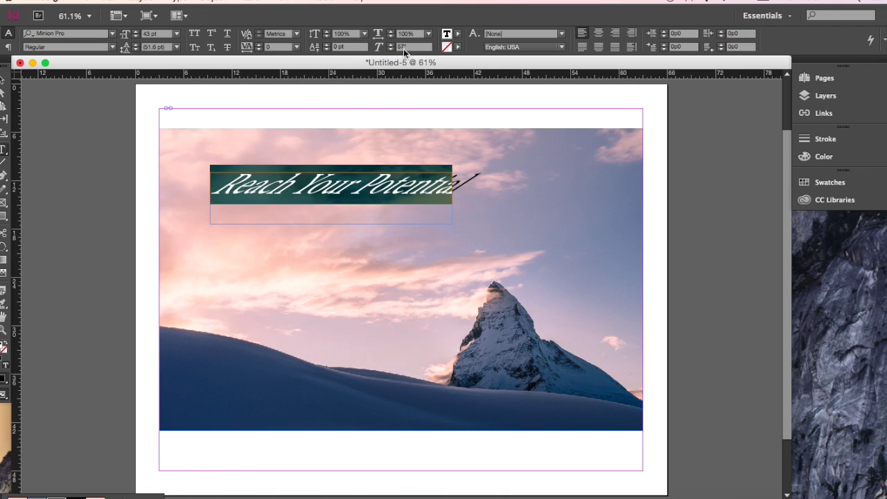
pyautogui.click(408, 46)
pyautogui.write('0')
pyautogui.press('Return')
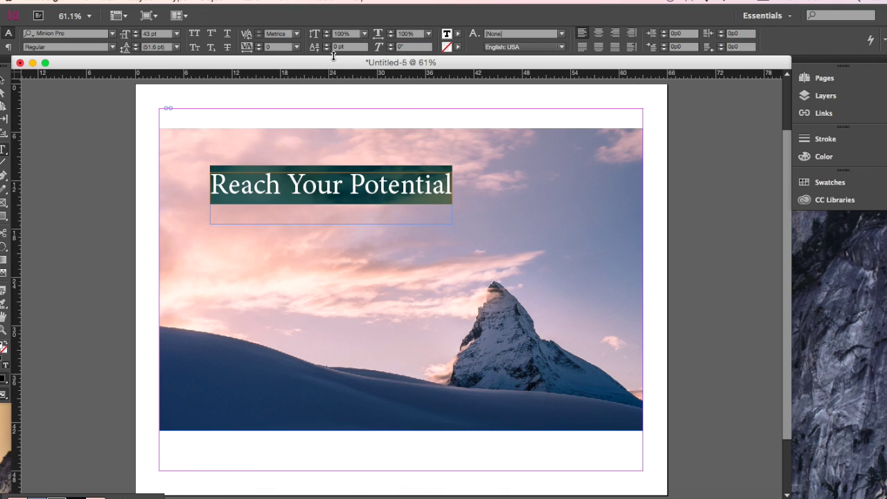
pyautogui.click(598, 38)
pyautogui.click(2, 204)
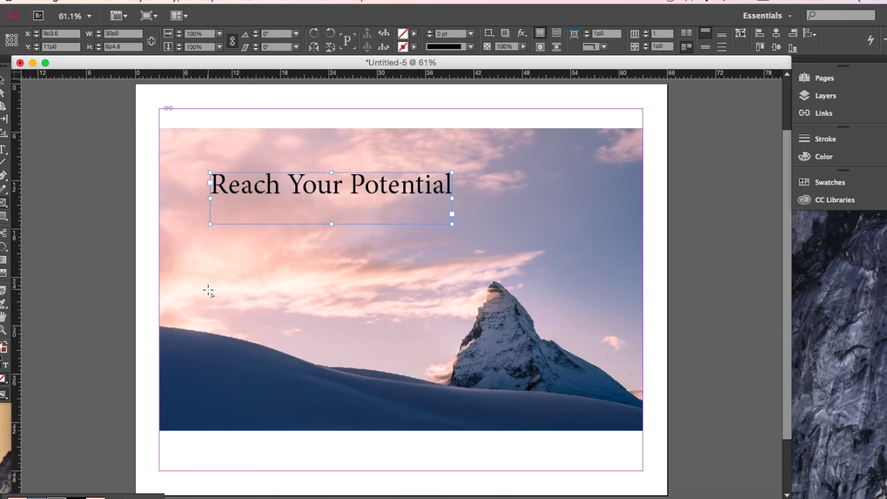
# - Draw a 30p0 by 10p0 box beneath the headline and fill it with [Black]
pyautogui.moveTo(209, 291); pyautogui.dragTo(456, 373)
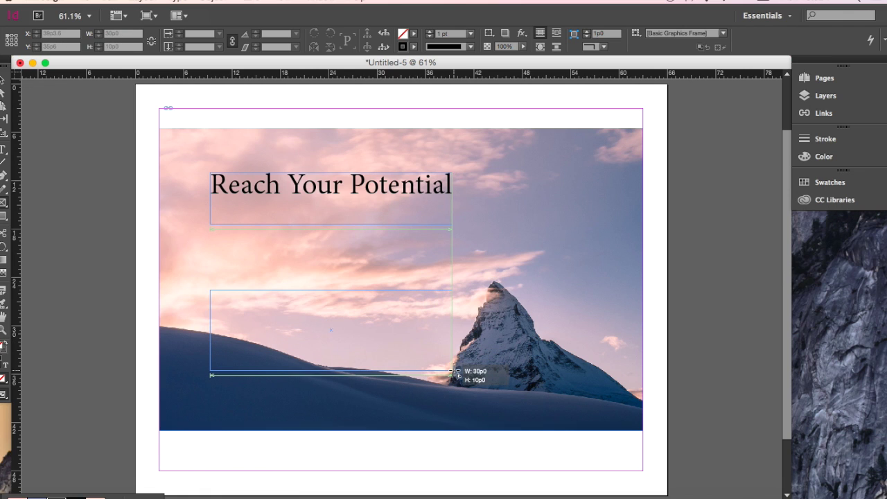
pyautogui.moveTo(456, 373); pyautogui.dragTo(454, 372)
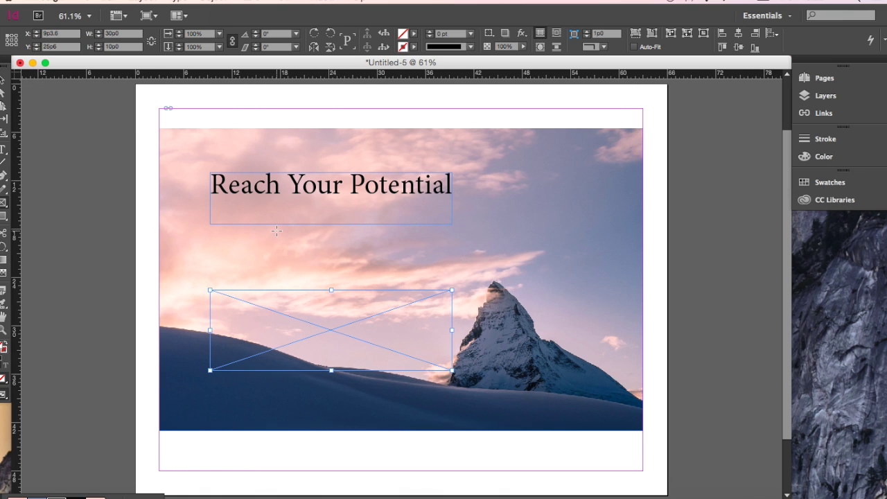
pyautogui.click(415, 38)
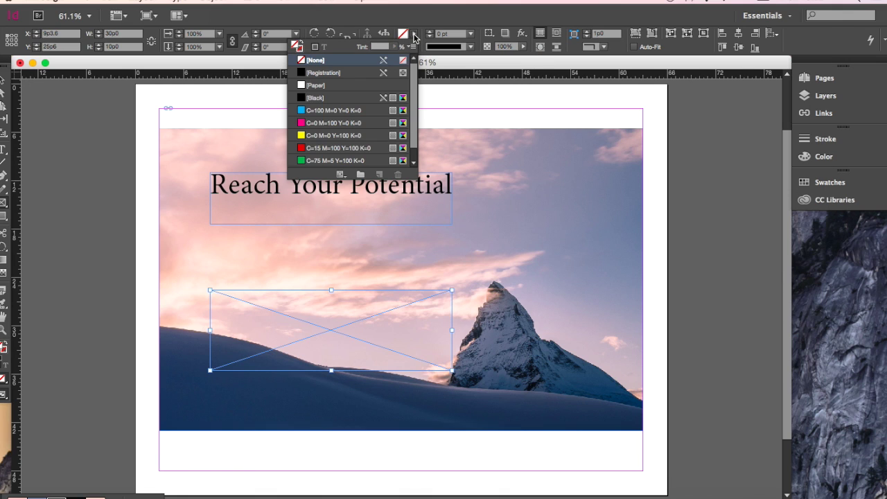
pyautogui.click(328, 100)
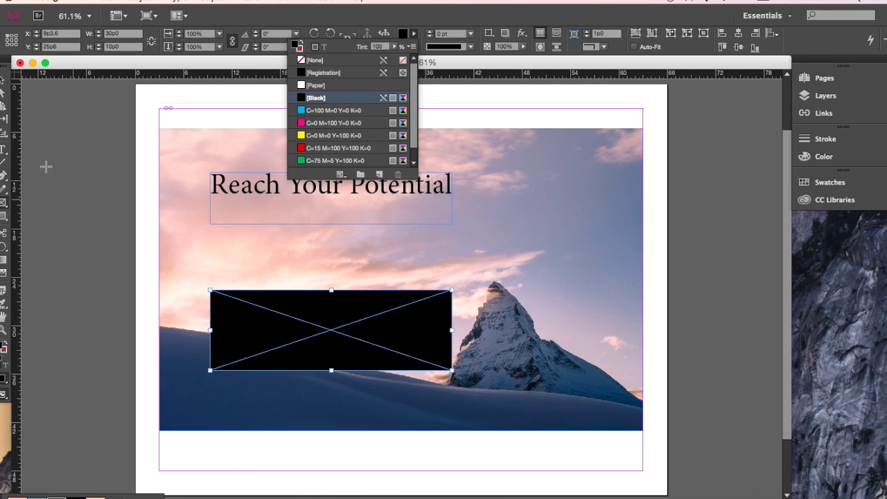
pyautogui.click(2, 153)
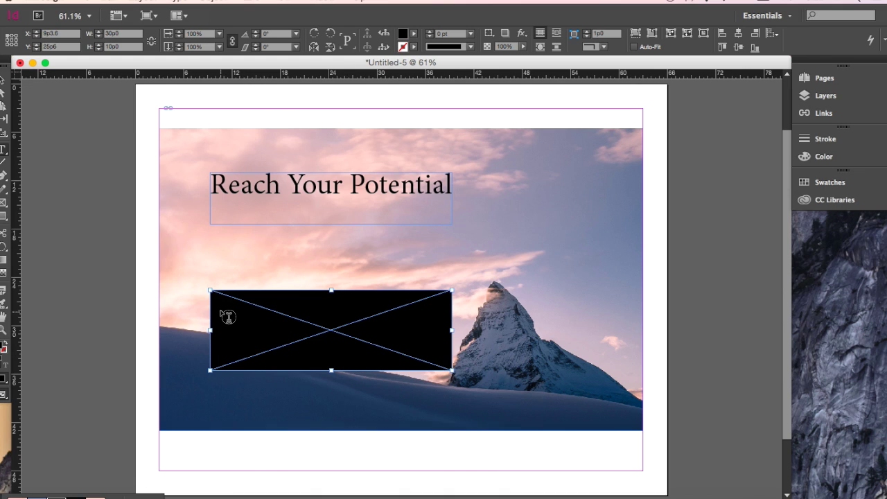
# - Draw a text frame inside the black box, set its text fill to [Paper], and start typing the quote
pyautogui.moveTo(225, 307); pyautogui.dragTo(438, 360)
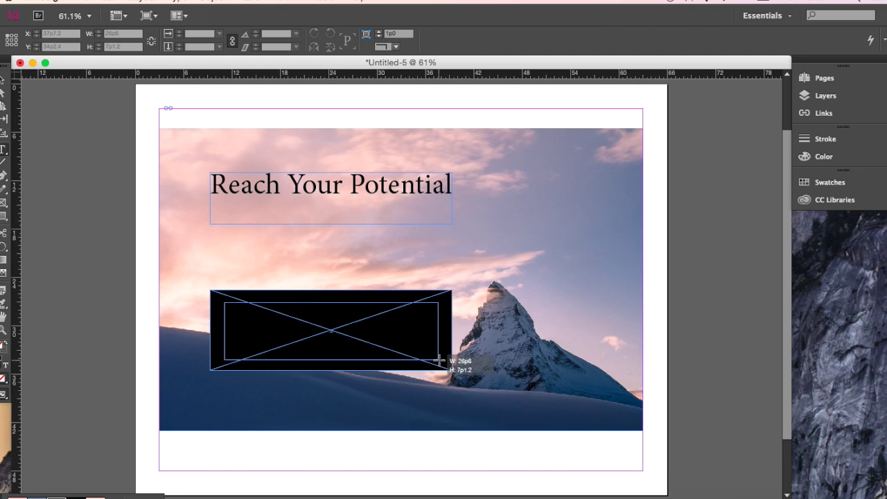
pyautogui.moveTo(438, 360); pyautogui.dragTo(439, 359)
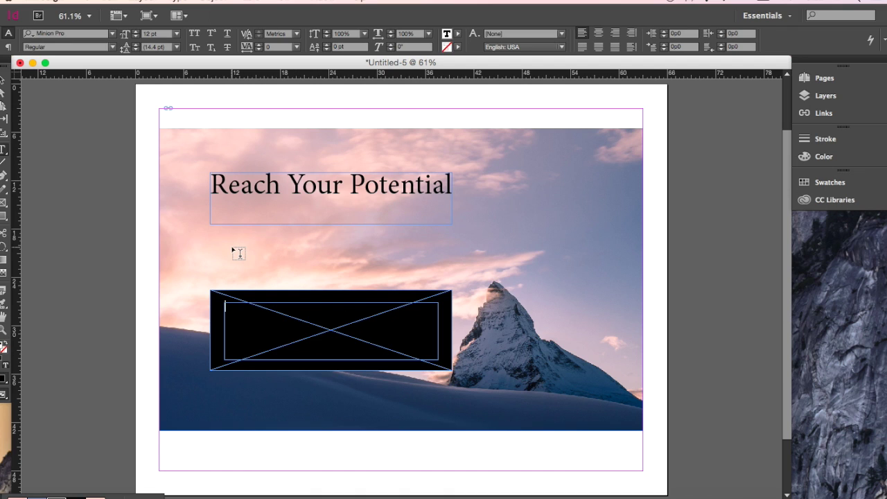
pyautogui.click(457, 35)
pyautogui.click(381, 85)
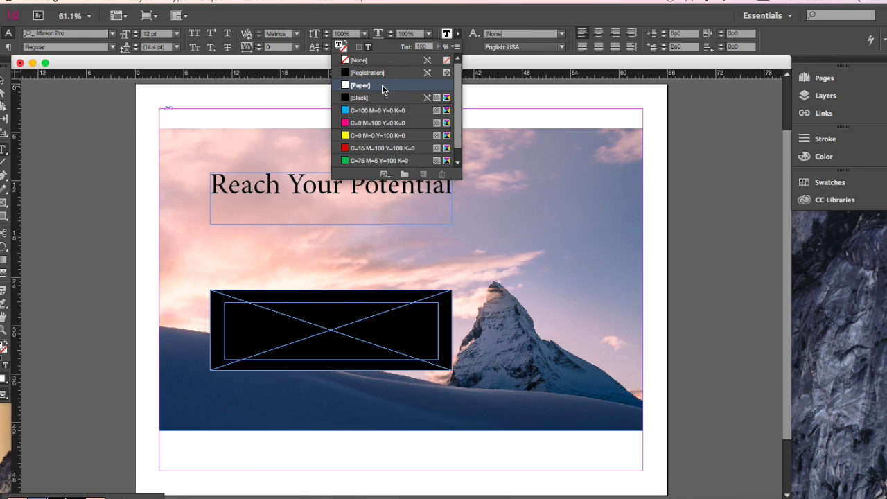
pyautogui.click(241, 303)
pyautogui.write('Do')
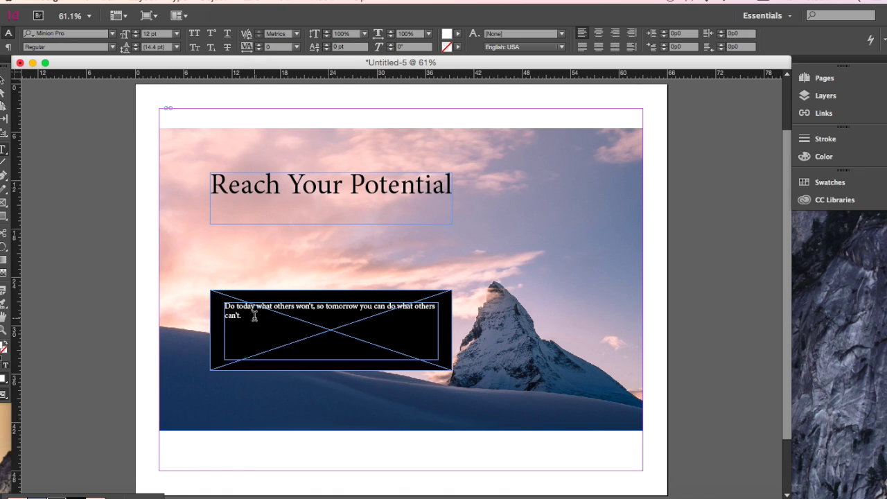
# - Set the quote to 25 pt on 30 pt leading with tracking 10 and center alignment
pyautogui.moveTo(253, 315); pyautogui.dragTo(221, 305)
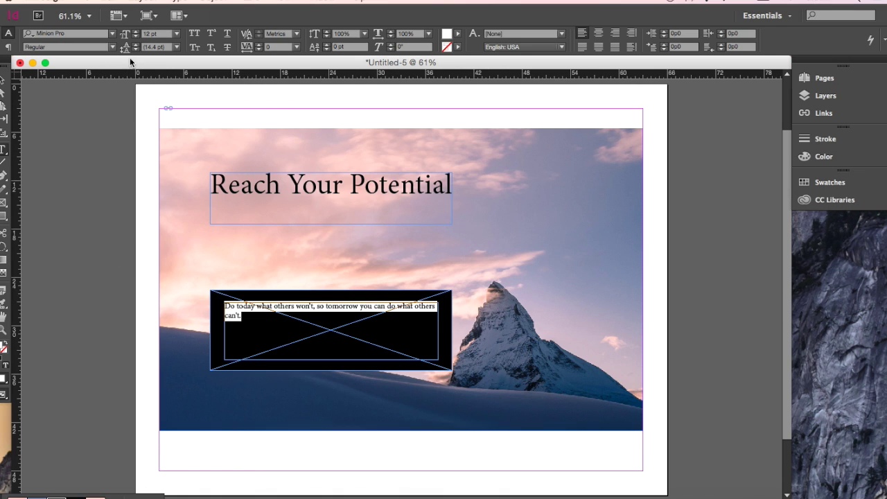
pyautogui.click(137, 32)
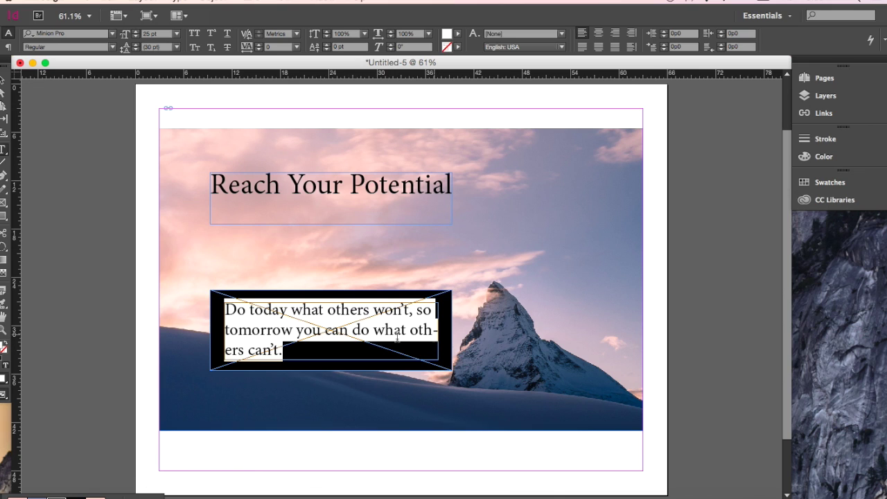
pyautogui.click(259, 45)
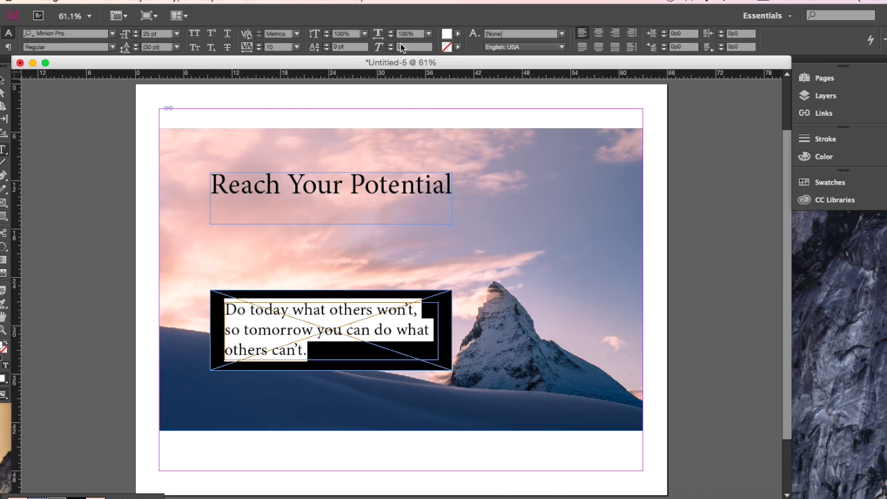
pyautogui.click(598, 33)
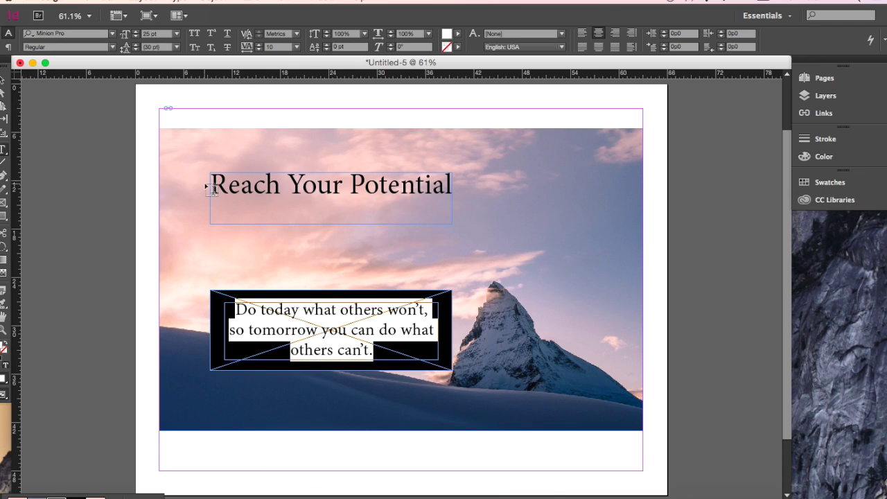
pyautogui.press('Escape')
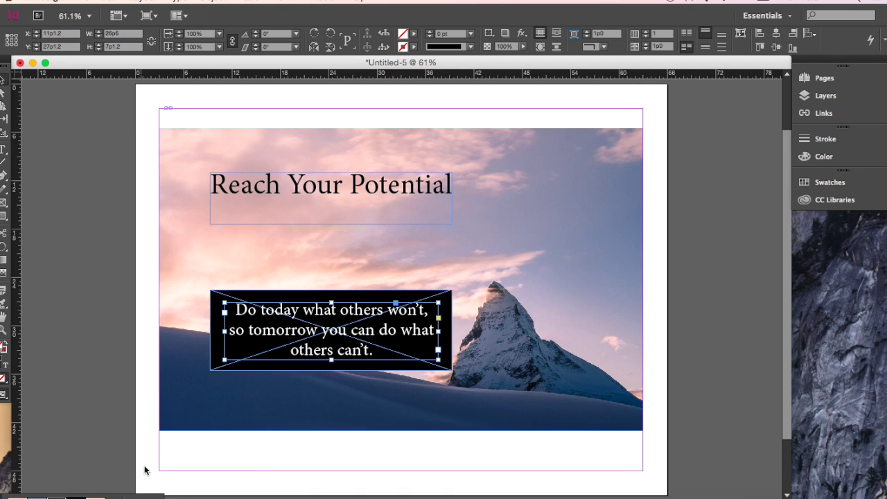
pyautogui.click(2, 306)
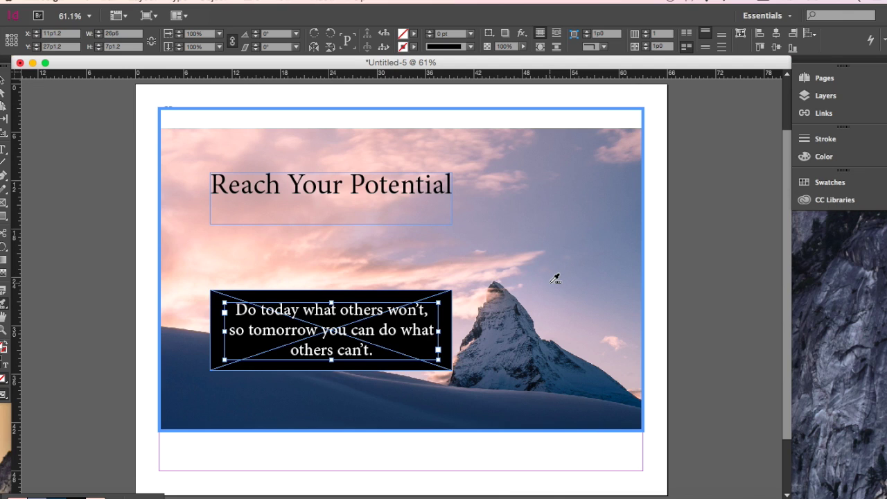
# - Sample a five-colour theme from the mountain photo and apply its dark navy to the 'Reach Your Potential' headline
pyautogui.press('Escape')
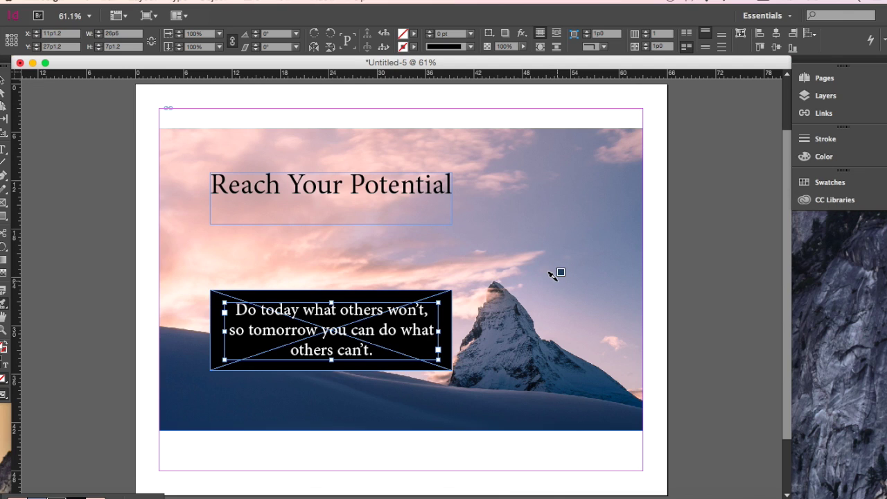
pyautogui.moveTo(7, 495); pyautogui.dragTo(38, 261)
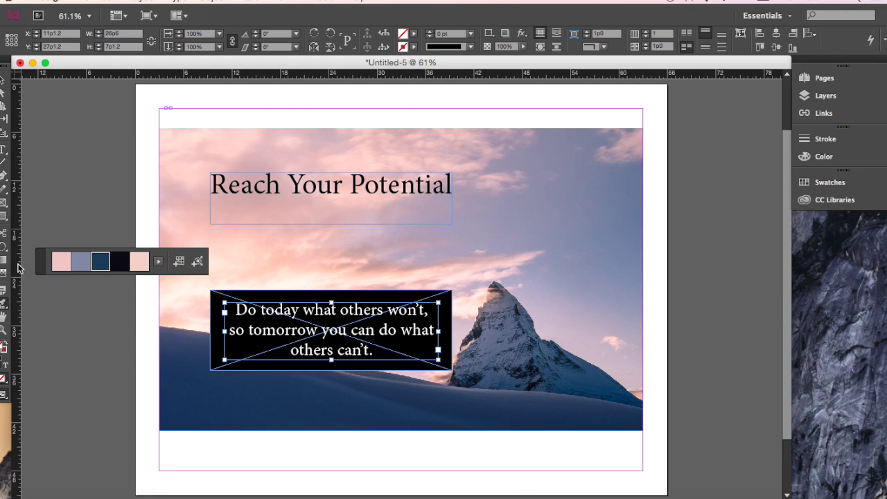
pyautogui.click(3, 307)
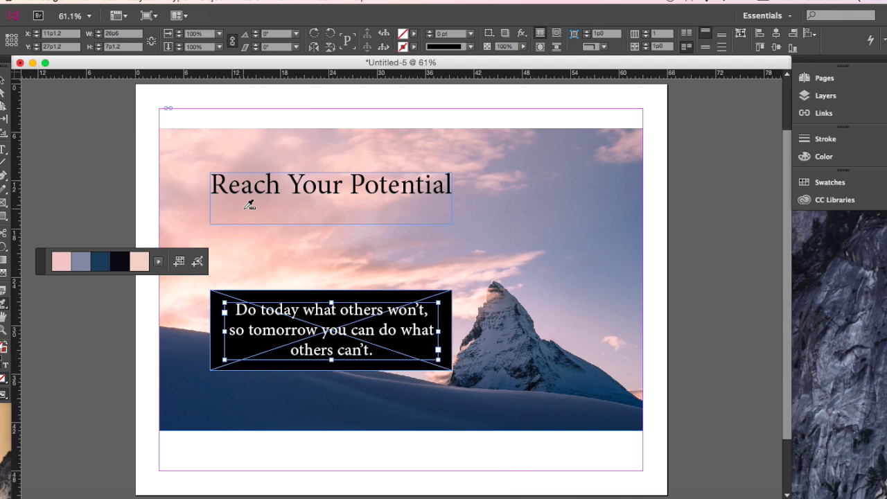
pyautogui.click(158, 262)
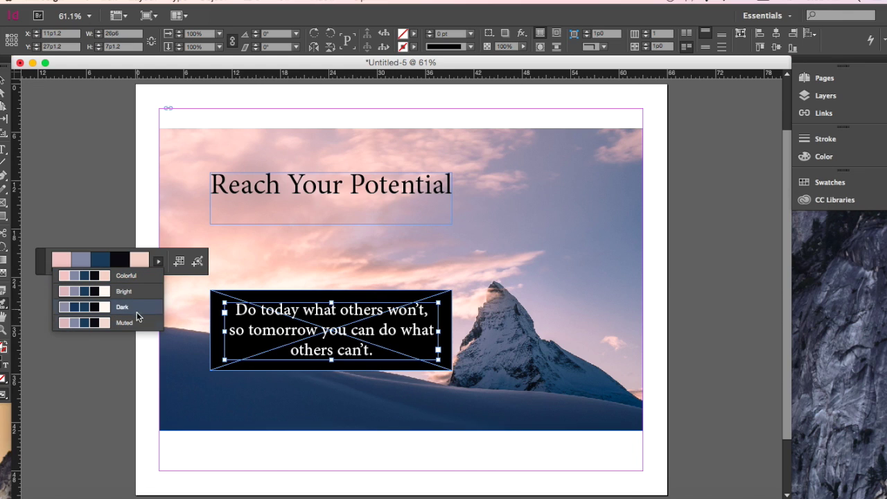
pyautogui.click(158, 262)
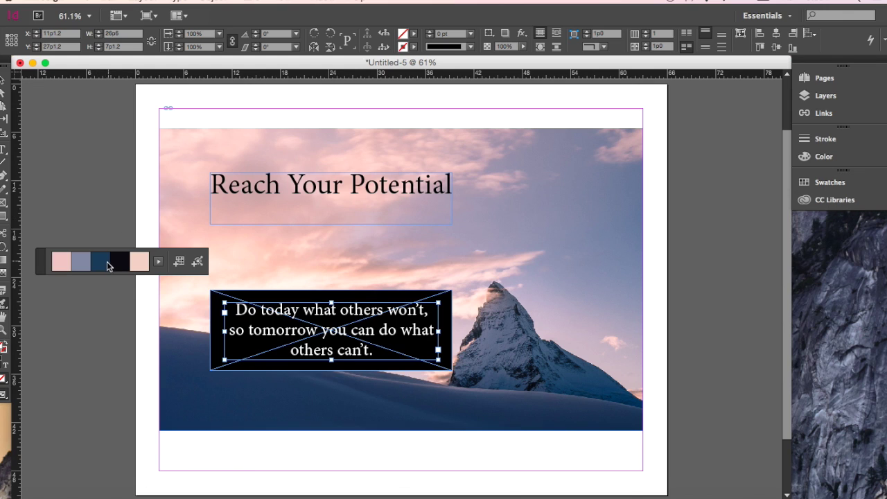
pyautogui.click(104, 265)
pyautogui.moveTo(213, 183); pyautogui.dragTo(450, 176)
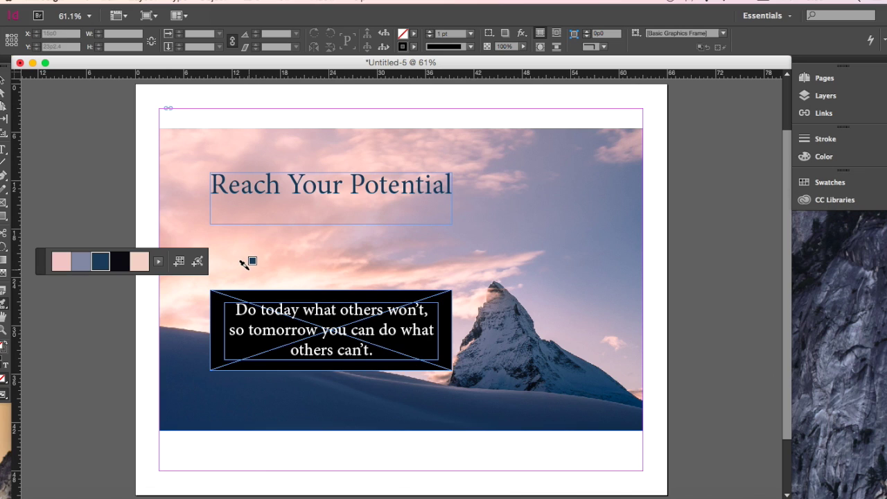
# - Colour the quote text pale pink and fill the quote box with the sampled navy
pyautogui.click(59, 265)
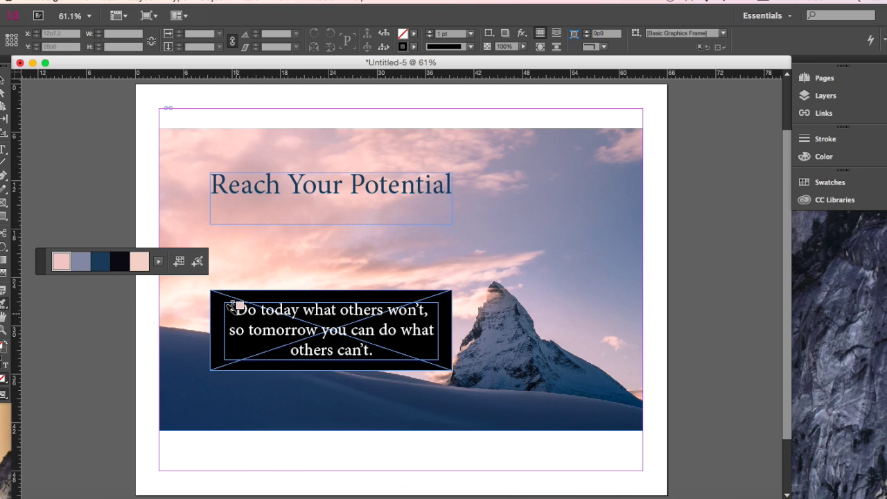
pyautogui.moveTo(232, 308); pyautogui.dragTo(409, 343)
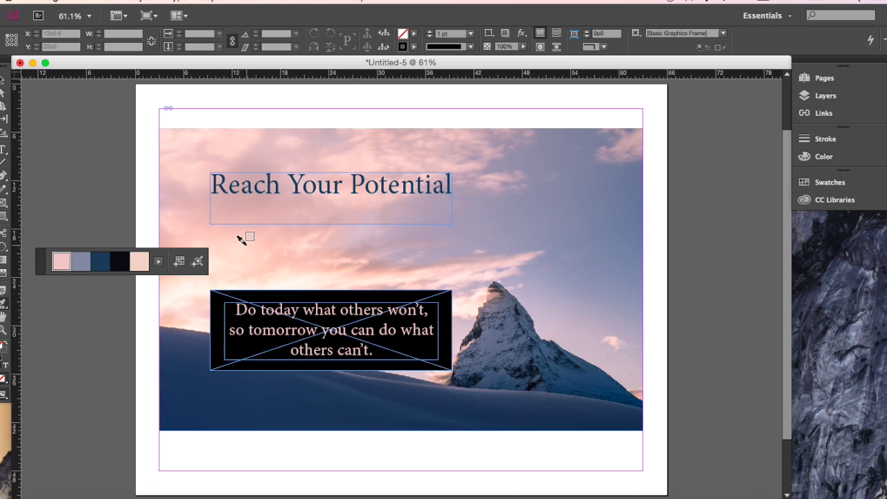
pyautogui.click(103, 264)
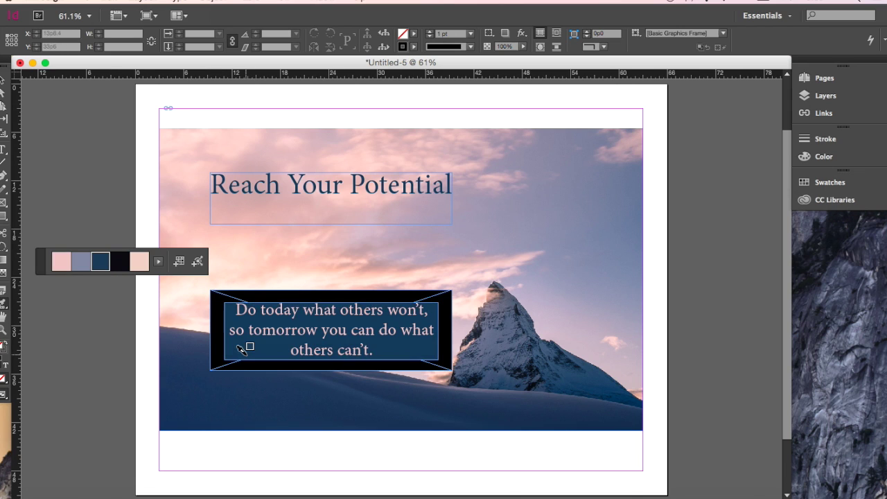
pyautogui.click(217, 344)
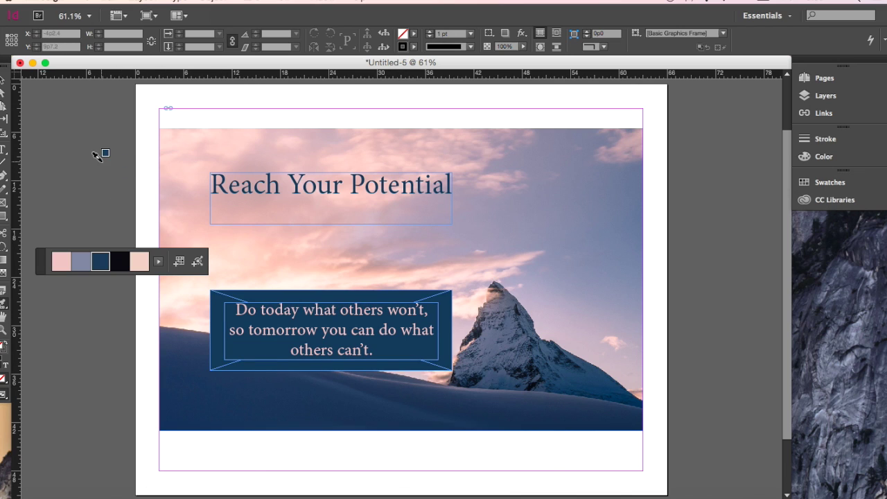
# - Move the theme swatches aside and view the finished page in Preview mode without frame edges
pyautogui.click(148, 166)
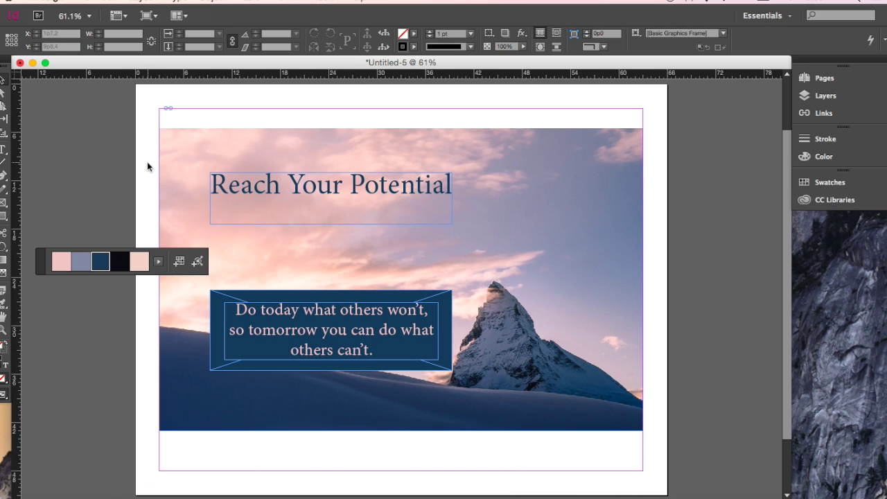
pyautogui.moveTo(40, 268); pyautogui.dragTo(5, 492)
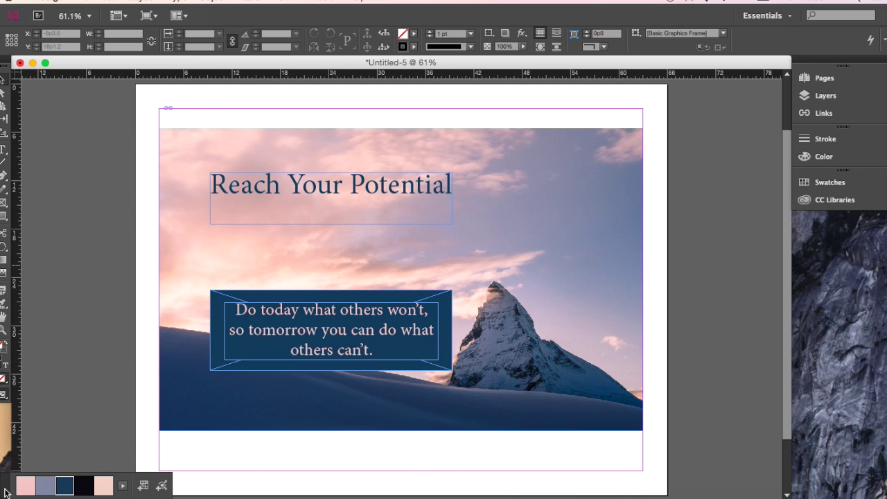
pyautogui.click(160, 242)
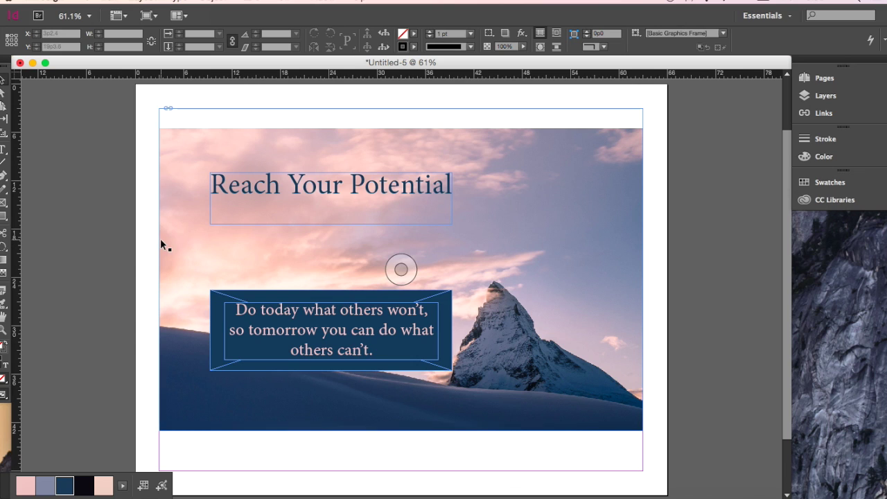
pyautogui.click(135, 239)
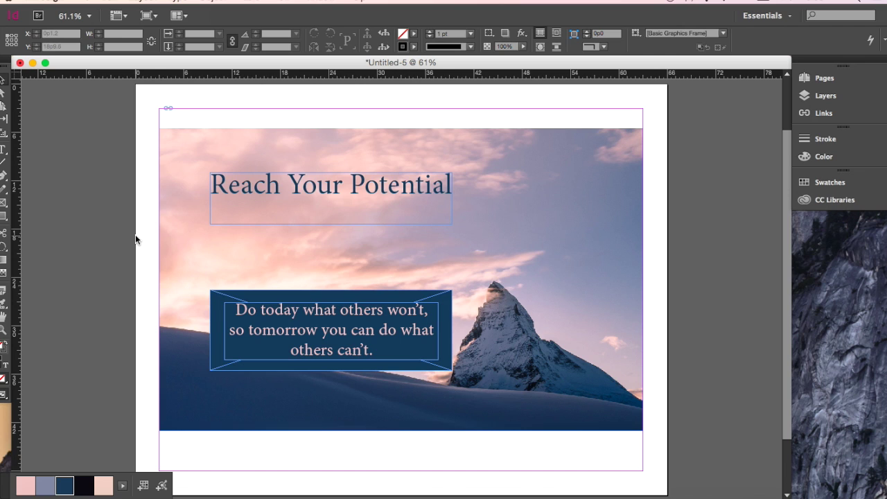
pyautogui.press('w')
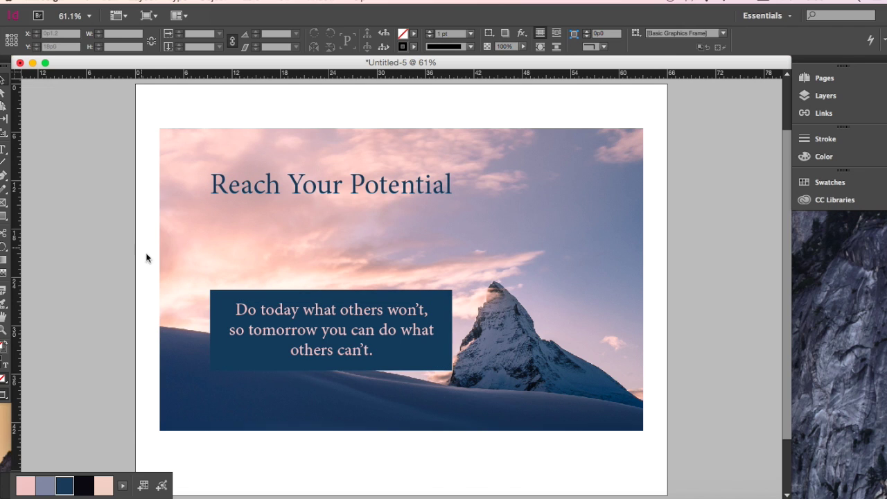
pyautogui.click(185, 311)
pyautogui.click(381, 457)
pyautogui.click(417, 386)
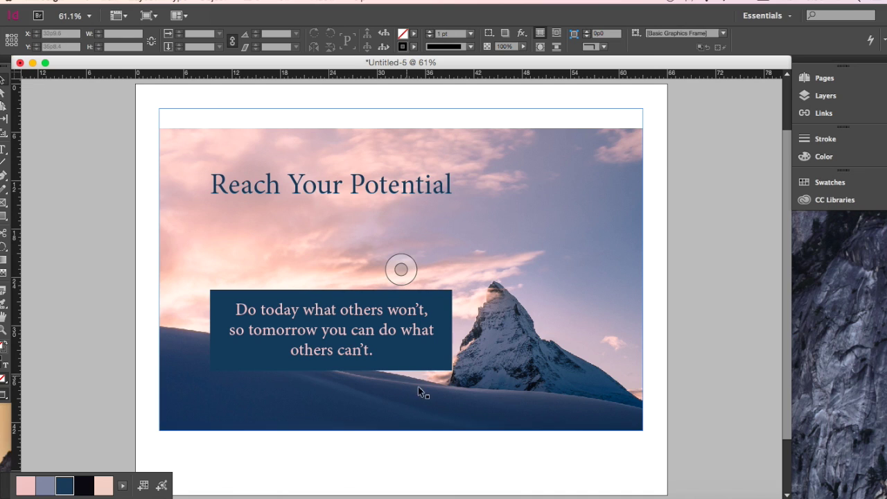
pyautogui.click(451, 461)
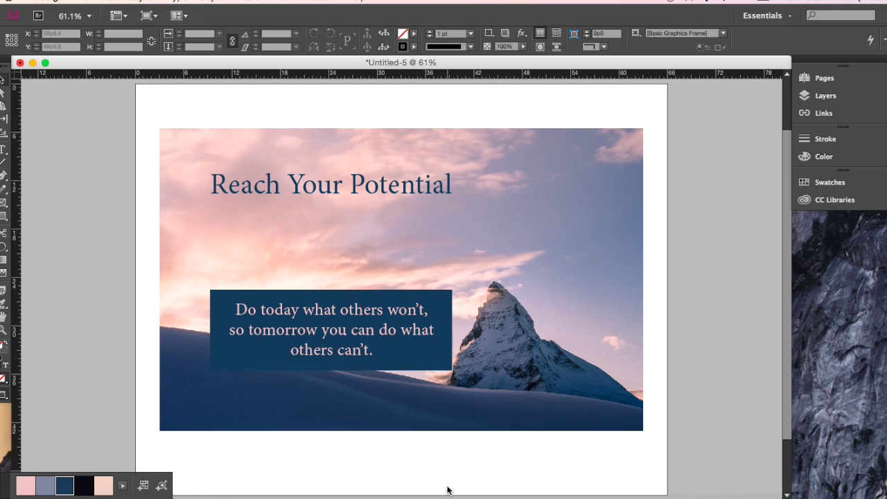
pyautogui.click(442, 409)
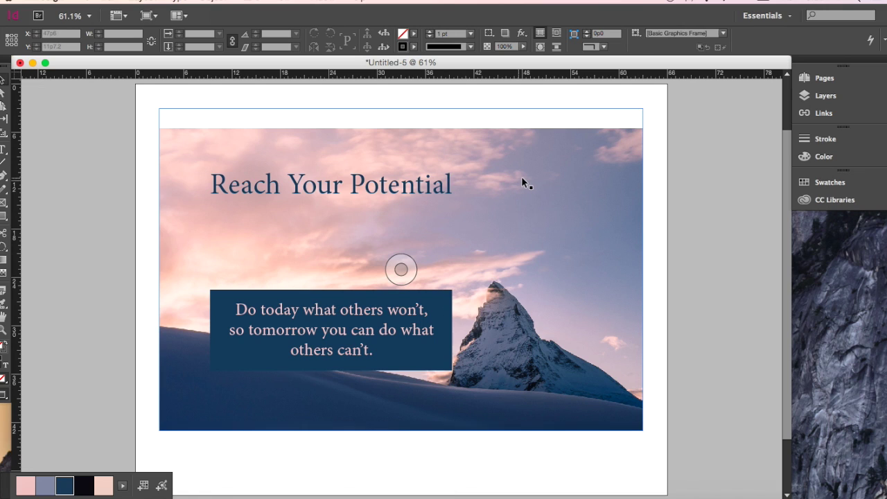
pyautogui.click(709, 185)
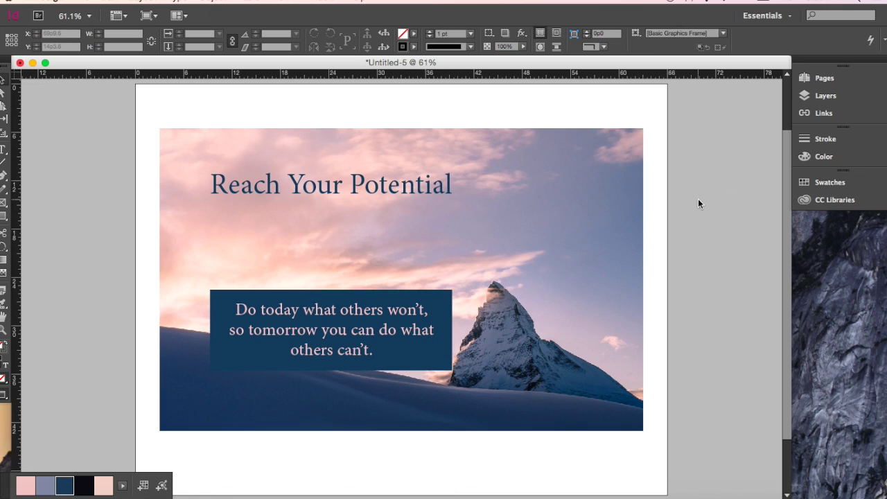